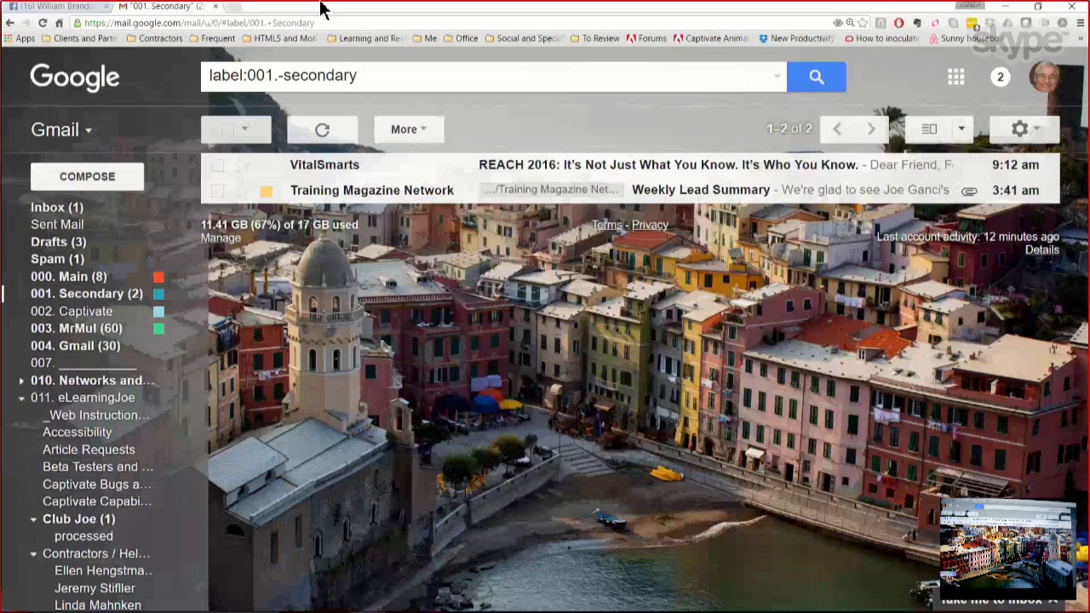
- Open microsoft.com in a new browser tab
key("ctrl+t")
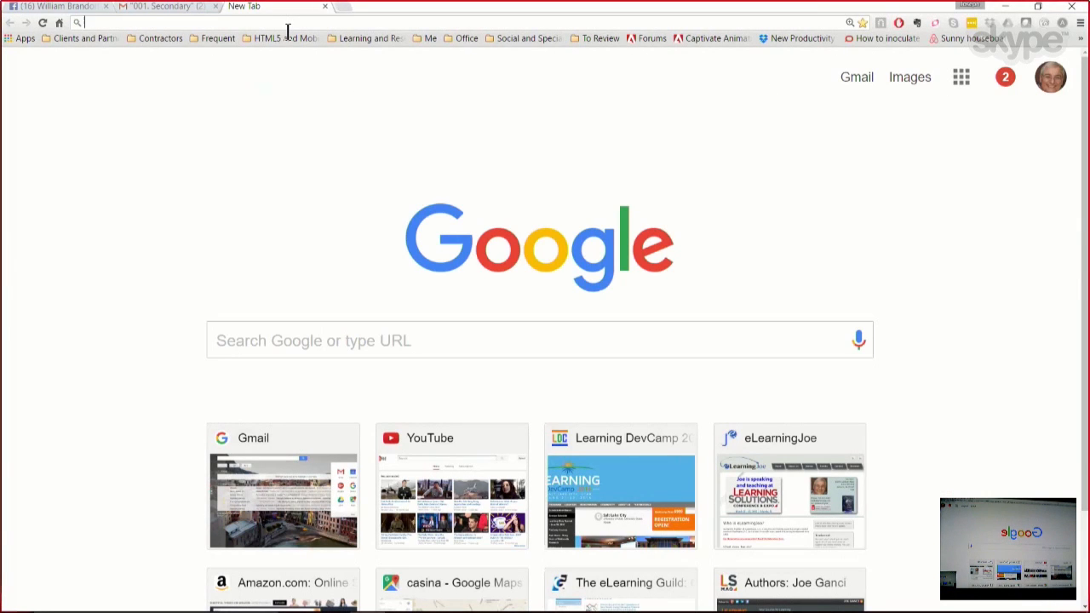
type("microsoft.com")
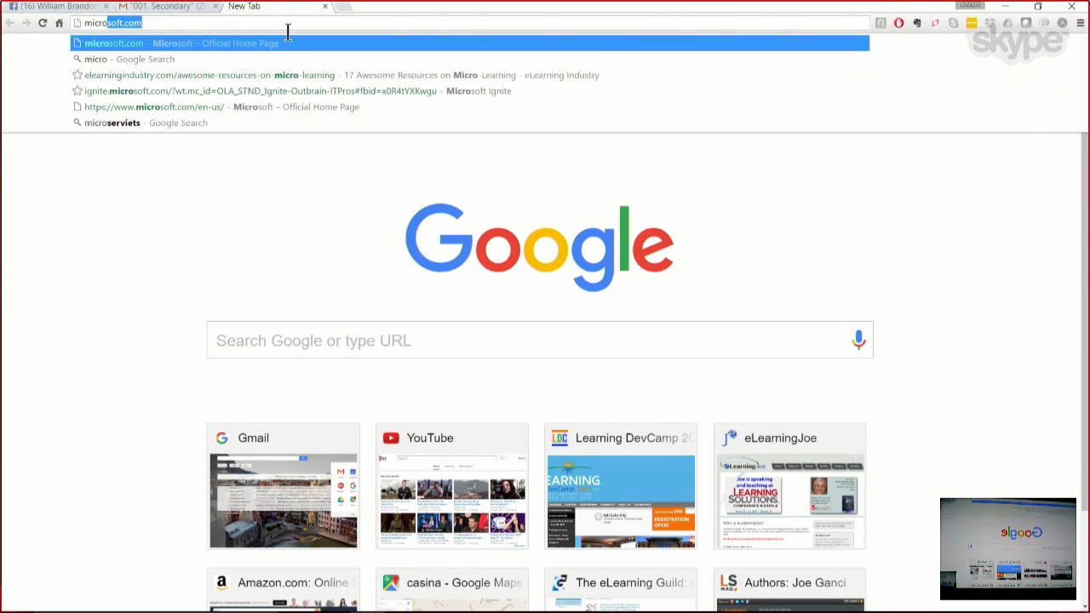
key("Return")
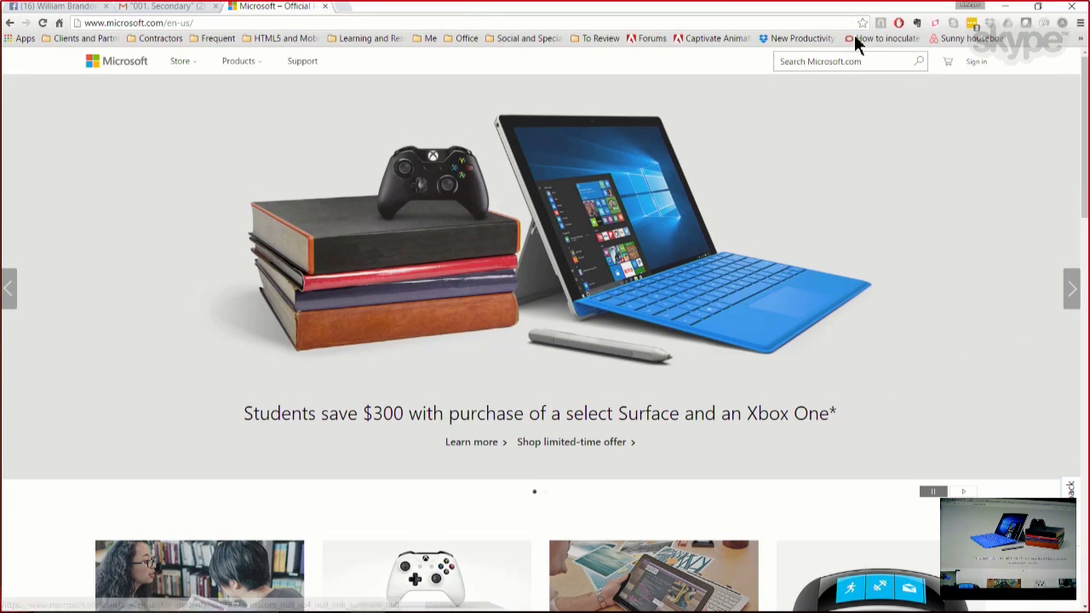
- Restore the browser window to a smaller size and vary its width from wide to phone-narrow and back to examine the Microsoft page's responsive layout
left_click(1032, 7)
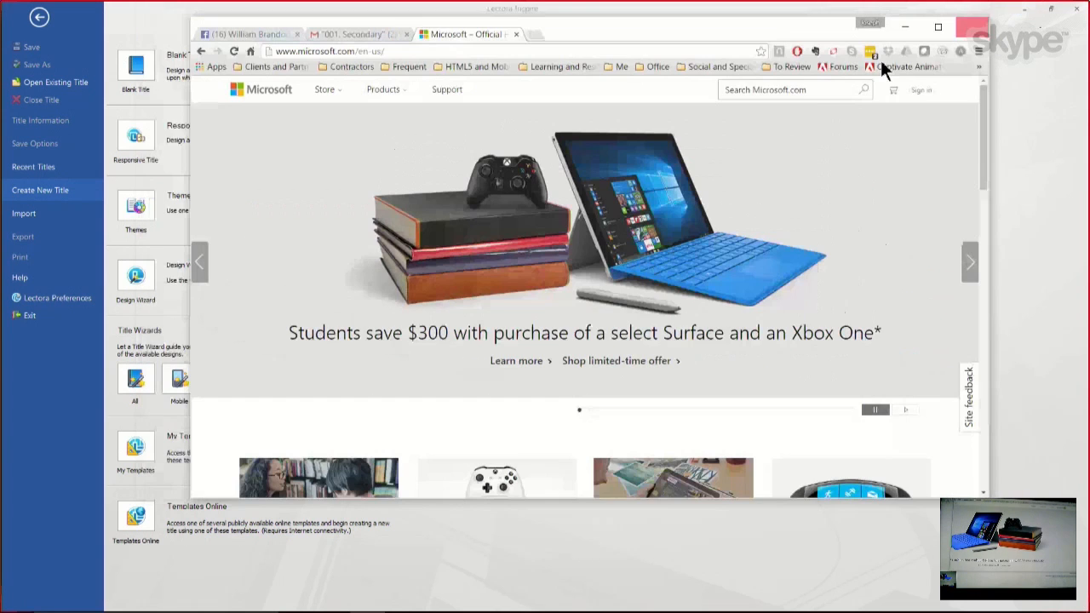
left_click_drag(793, 30, 648, 9)
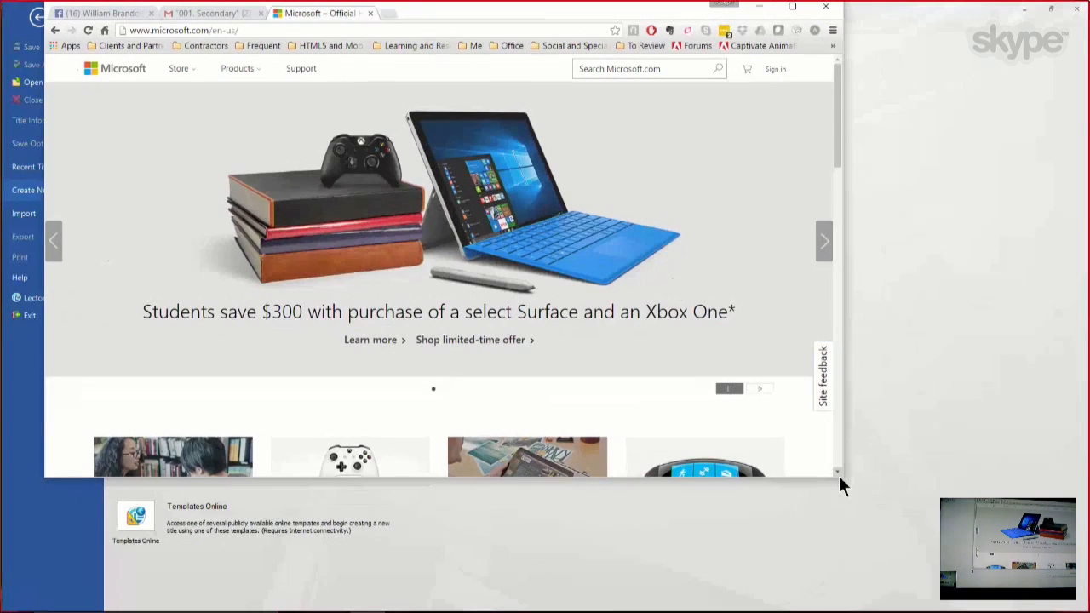
left_click_drag(839, 476, 908, 596)
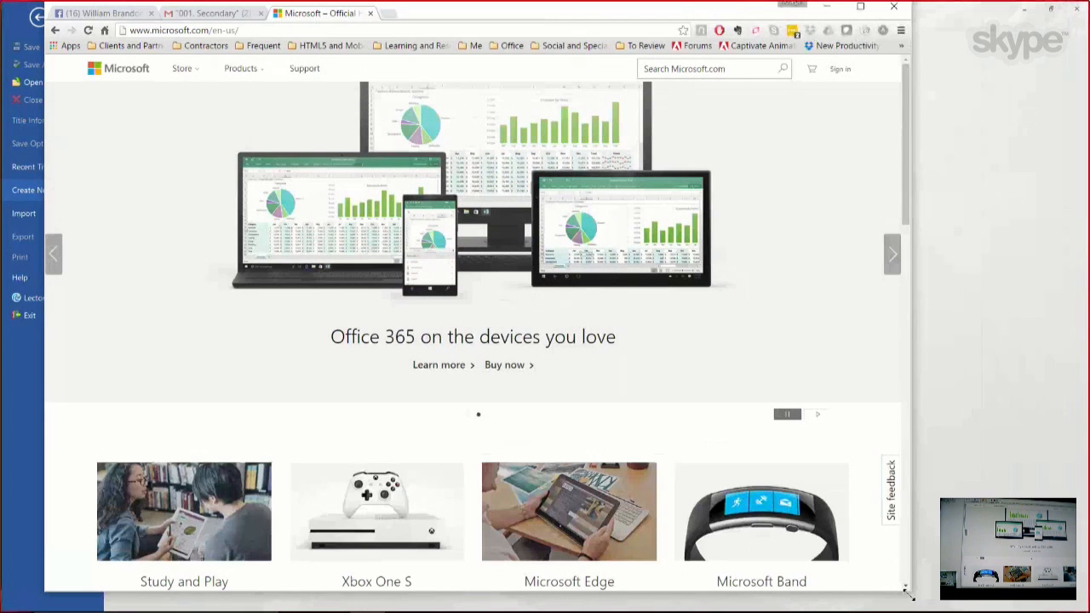
left_click_drag(908, 596, 574, 559)
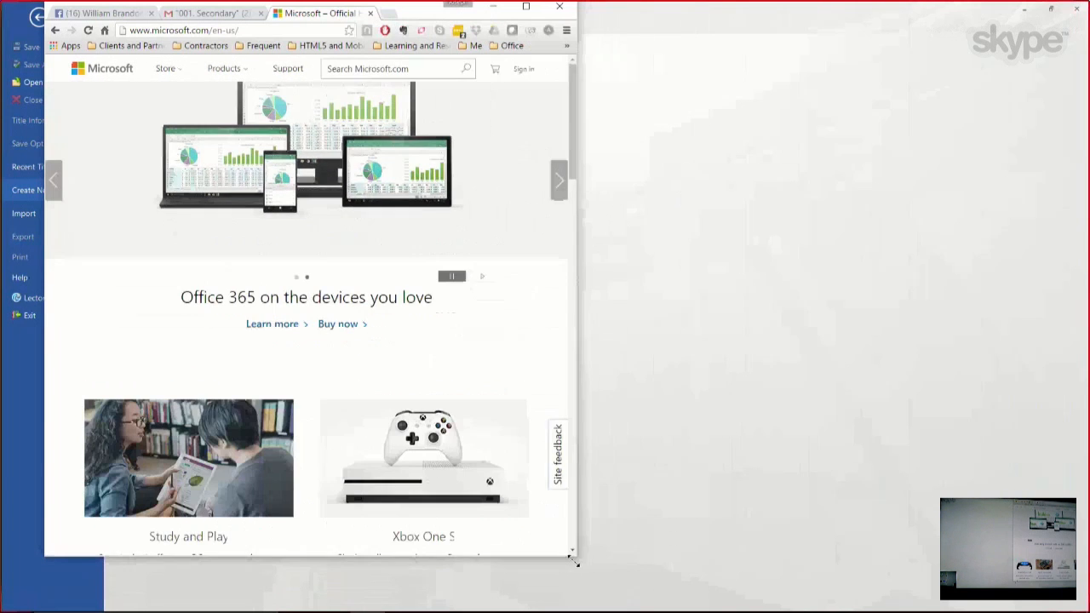
left_click_drag(567, 170, 567, 278)
left_click_drag(576, 323, 294, 340)
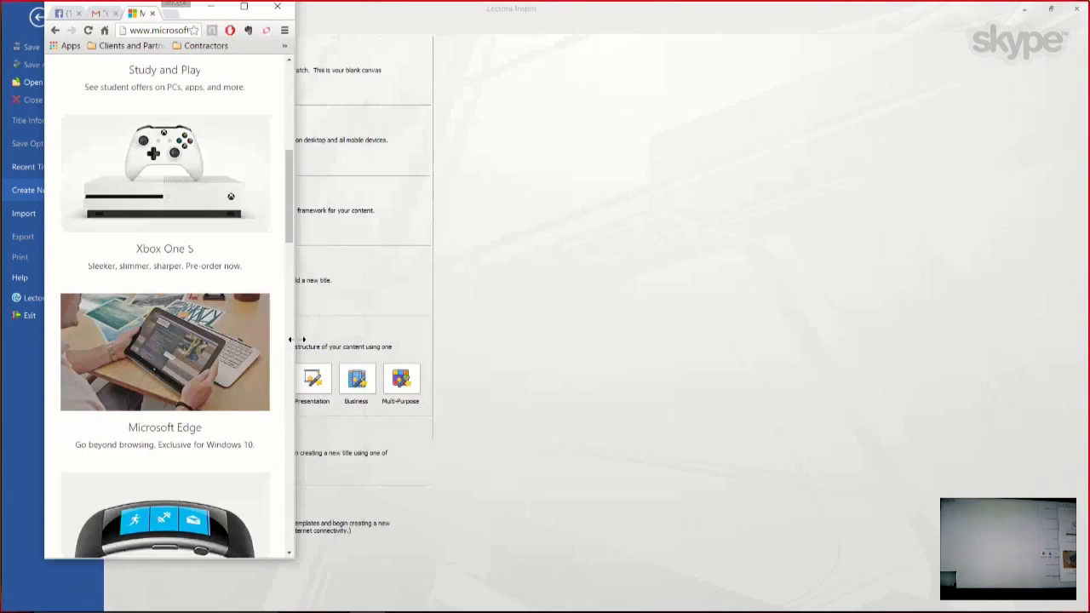
left_click_drag(291, 223, 291, 153)
left_click_drag(297, 193, 942, 184)
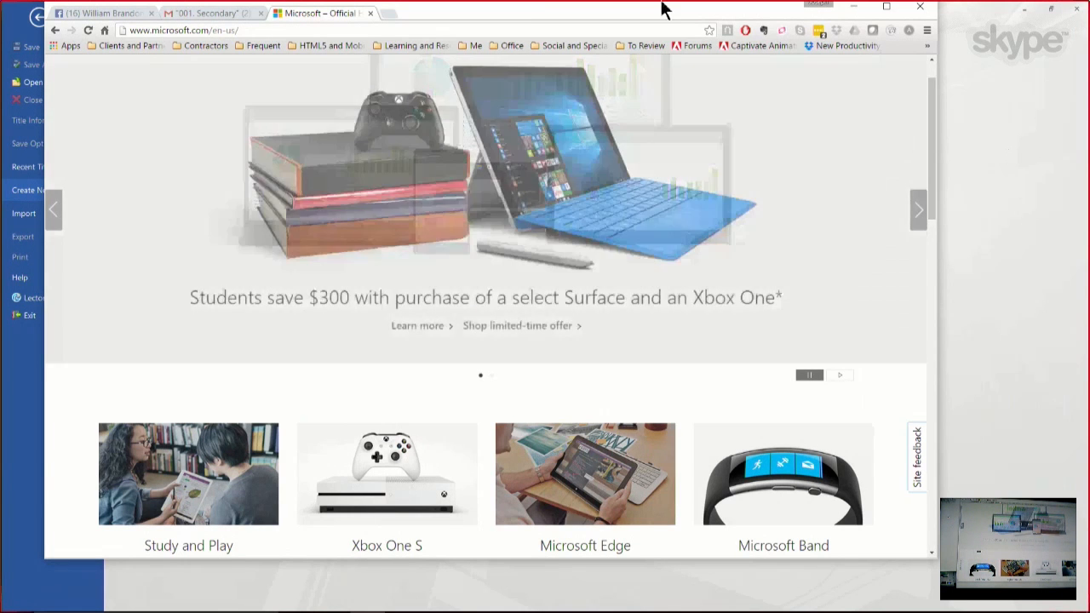
- Minimize the browser to return to Lectora Inspire and create a new Responsive Title
left_click_drag(637, 11, 715, 23)
left_click(931, 19)
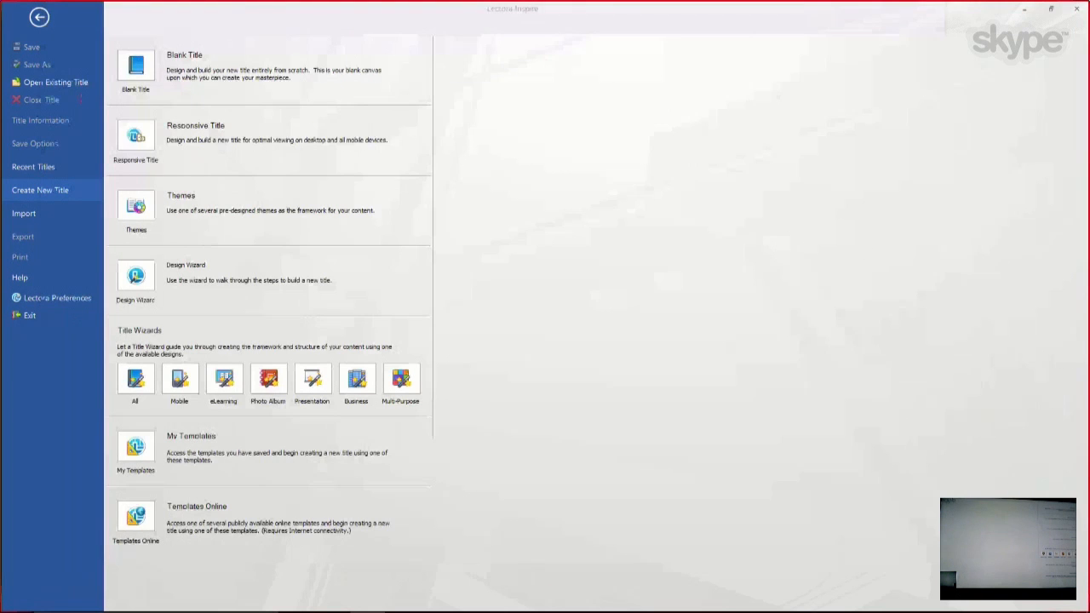
left_click(151, 137)
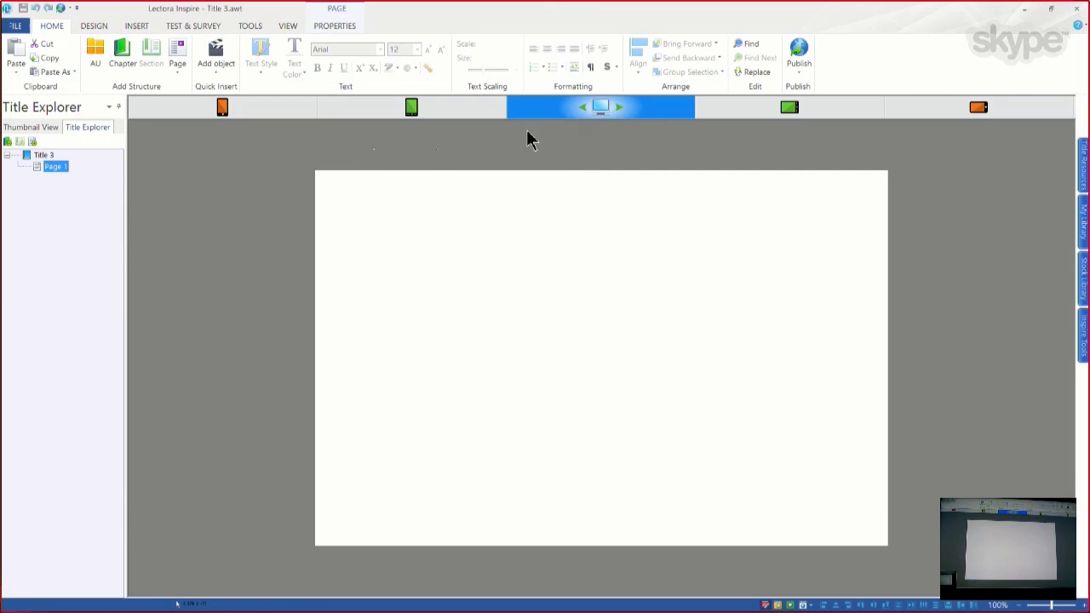
- Examine the blank page in the portrait and landscape tablet and phone views, ending on the desktop view
left_click(410, 111)
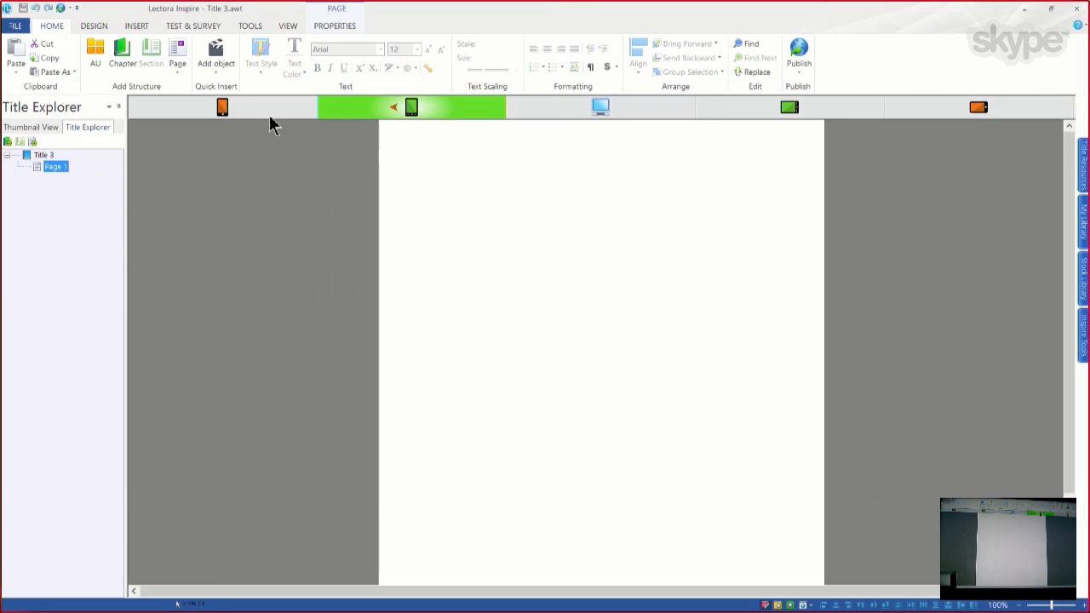
left_click(222, 109)
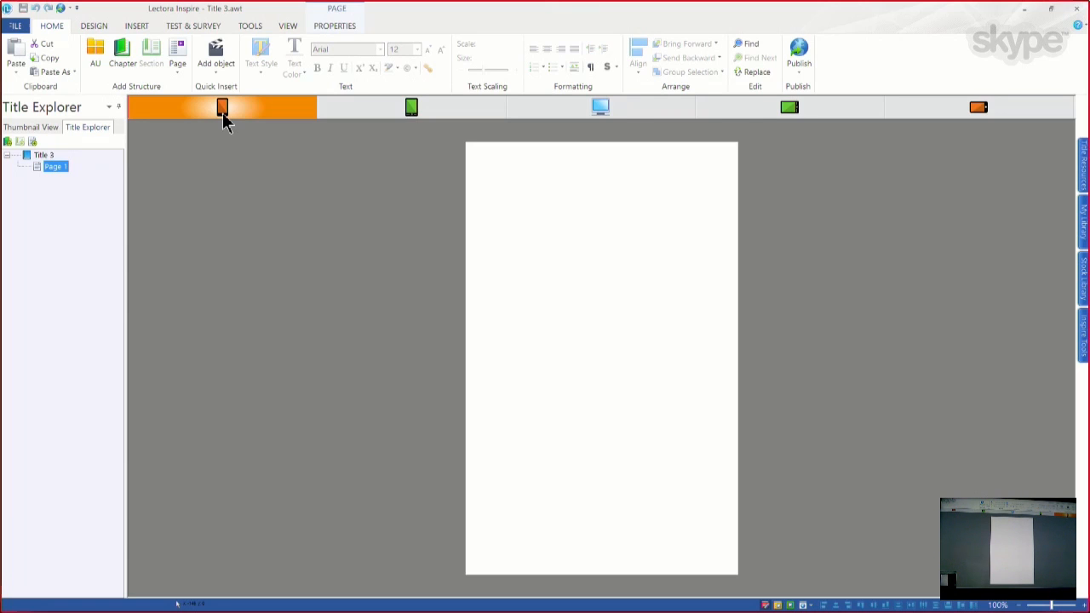
left_click(600, 111)
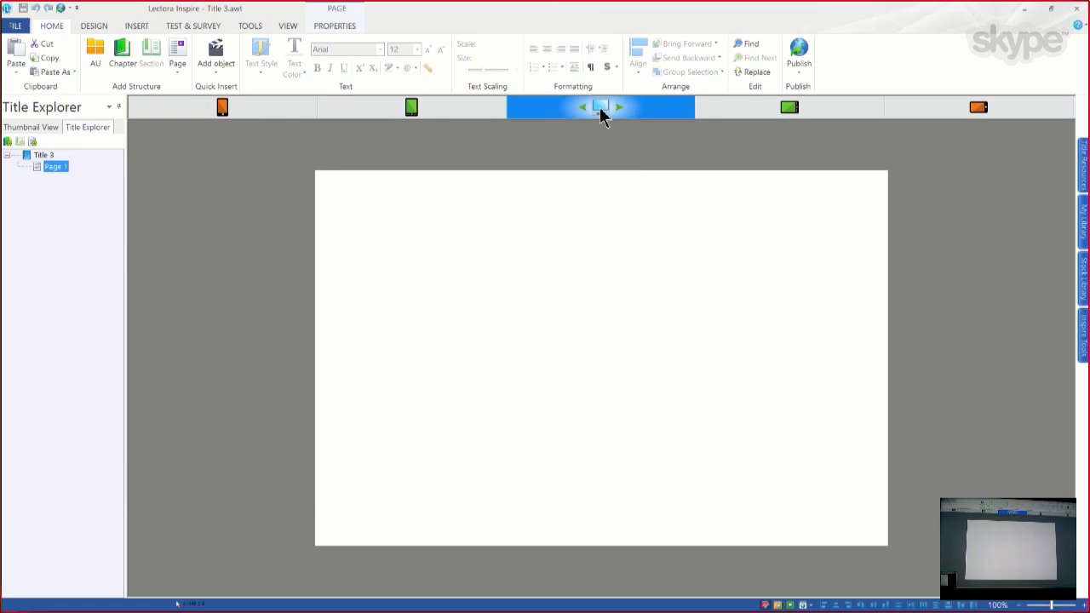
left_click(791, 108)
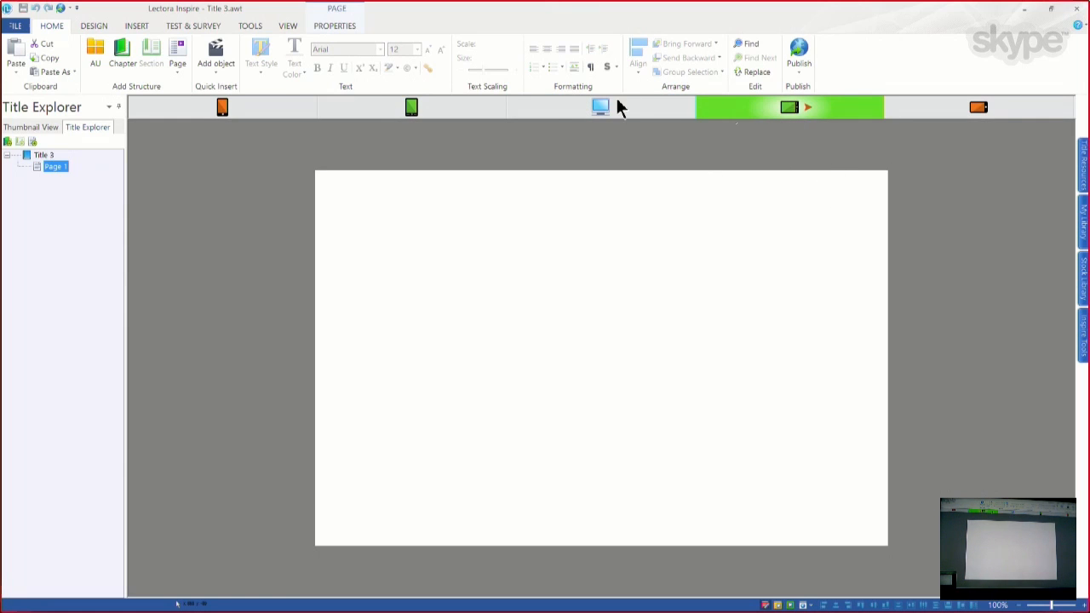
left_click(620, 107)
left_click(794, 108)
left_click(979, 109)
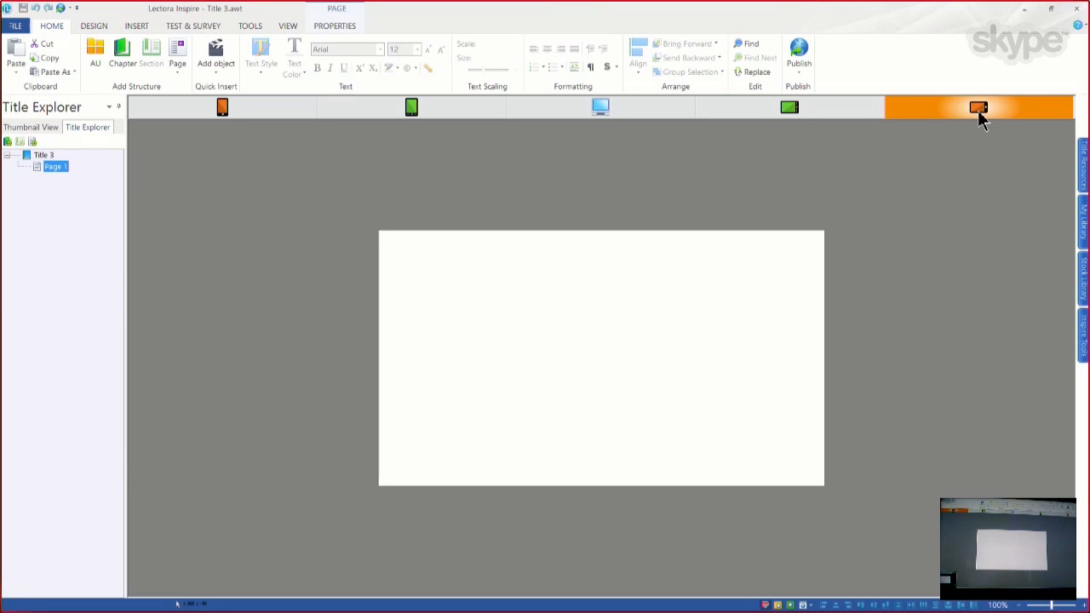
left_click(598, 109)
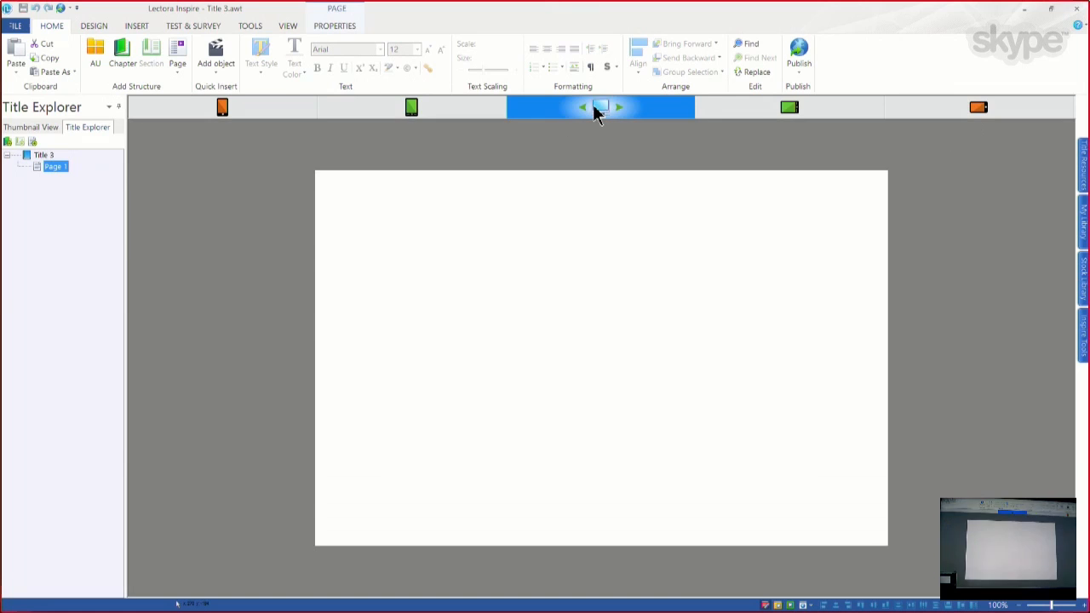
- Insert the carrie character image from the Pointing Down Left folder of the Character Poses onto the desktop page
left_click(137, 26)
left_click(197, 65)
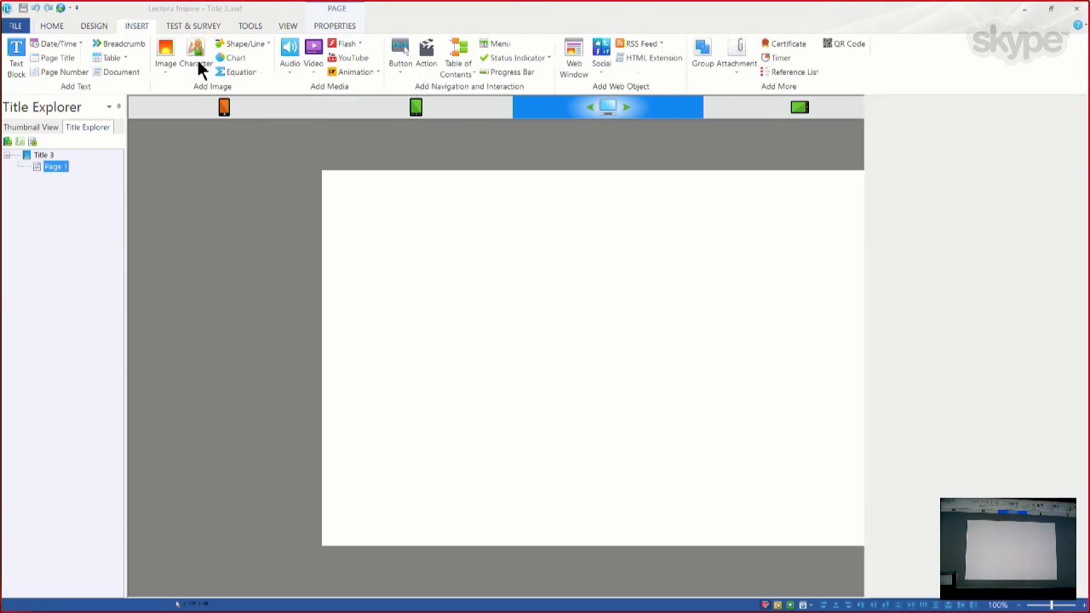
double_click(917, 300)
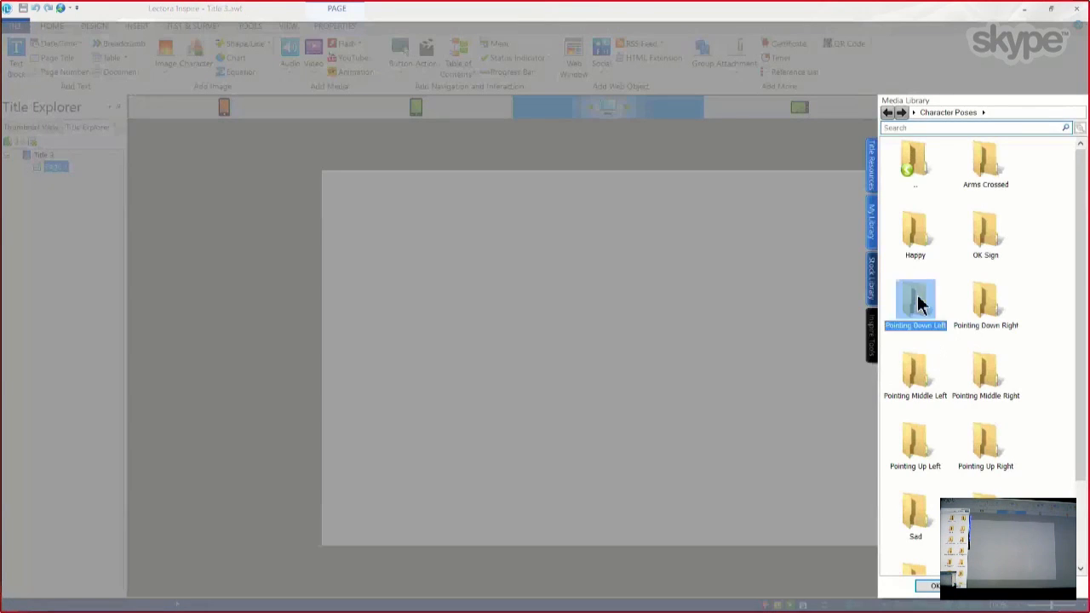
left_click(934, 317)
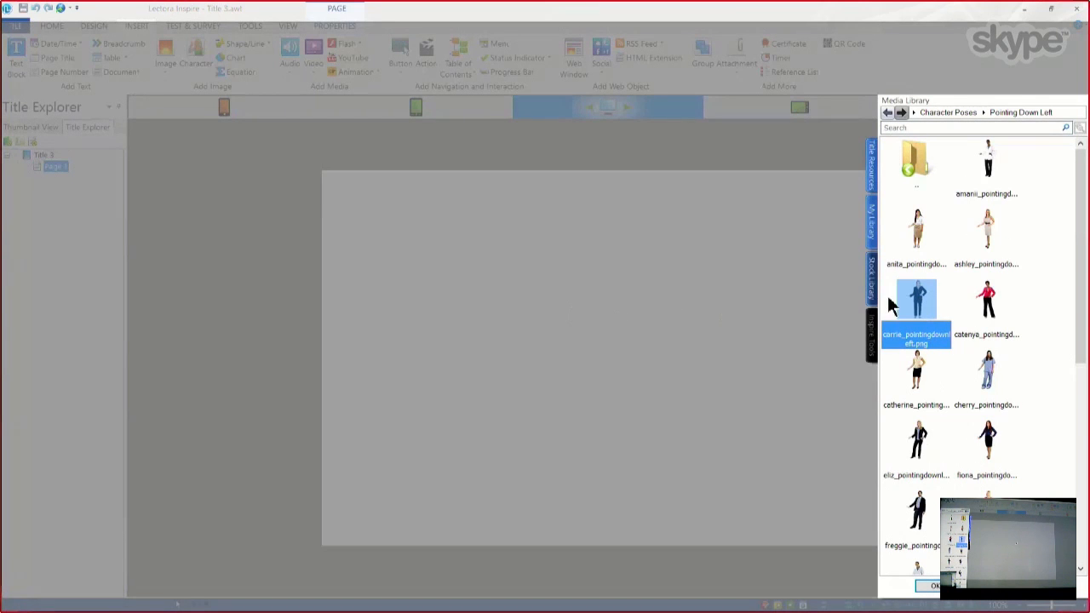
double_click(926, 317)
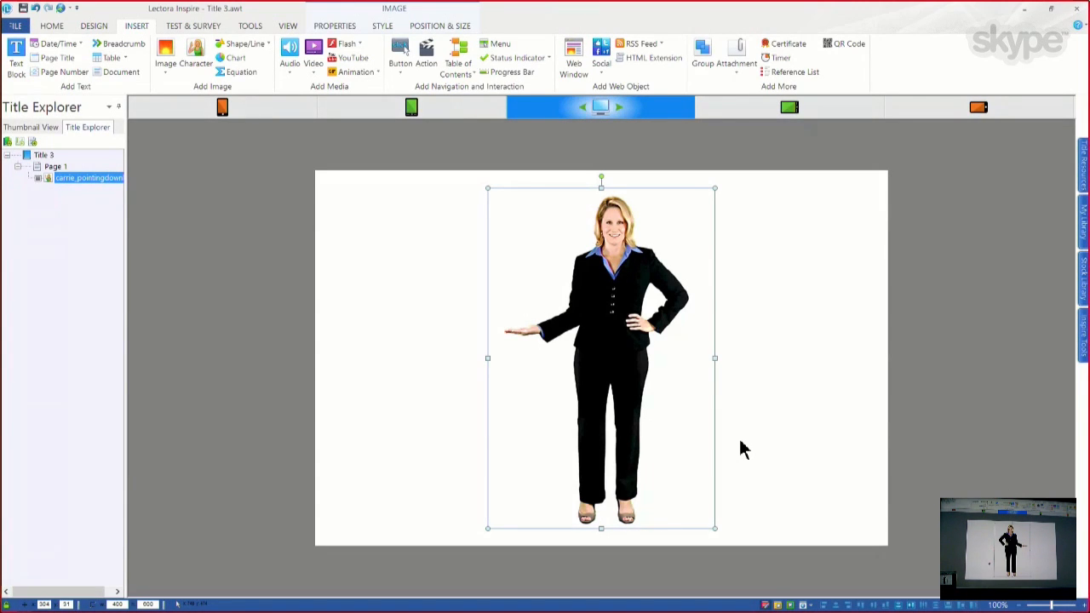
- Compare the character image's size and placement across the desktop, tablet and phone views, with the zoom at 75%
left_click(790, 113)
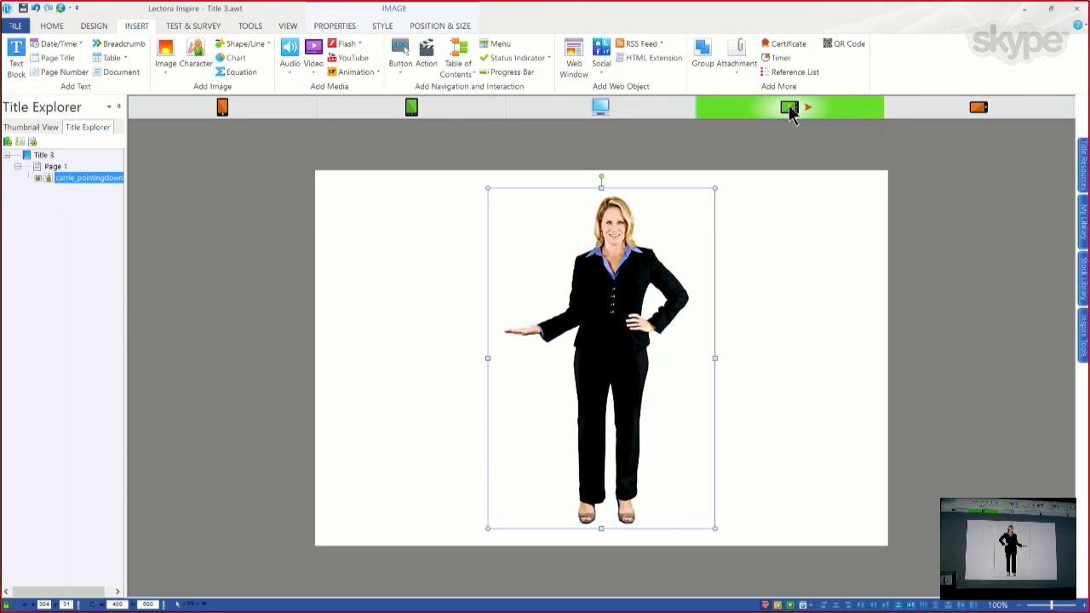
left_click(979, 113)
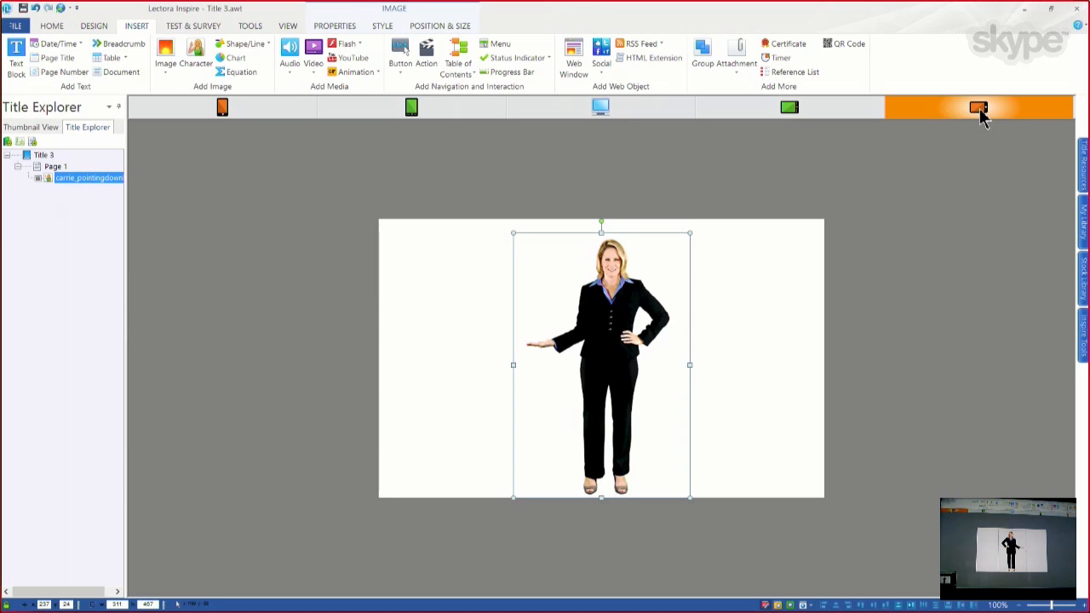
left_click(604, 109)
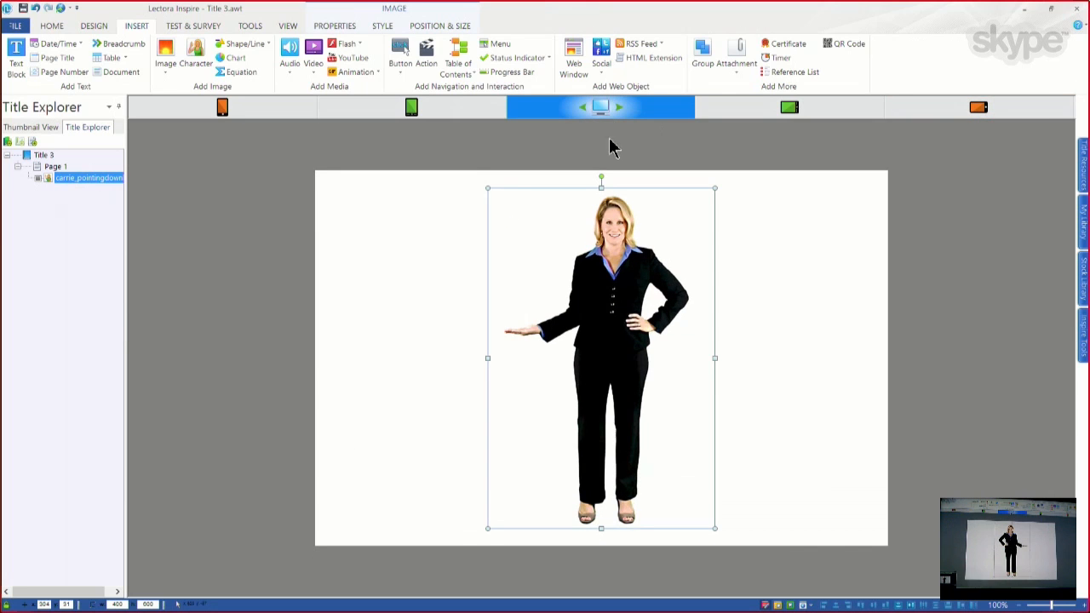
left_click(412, 109)
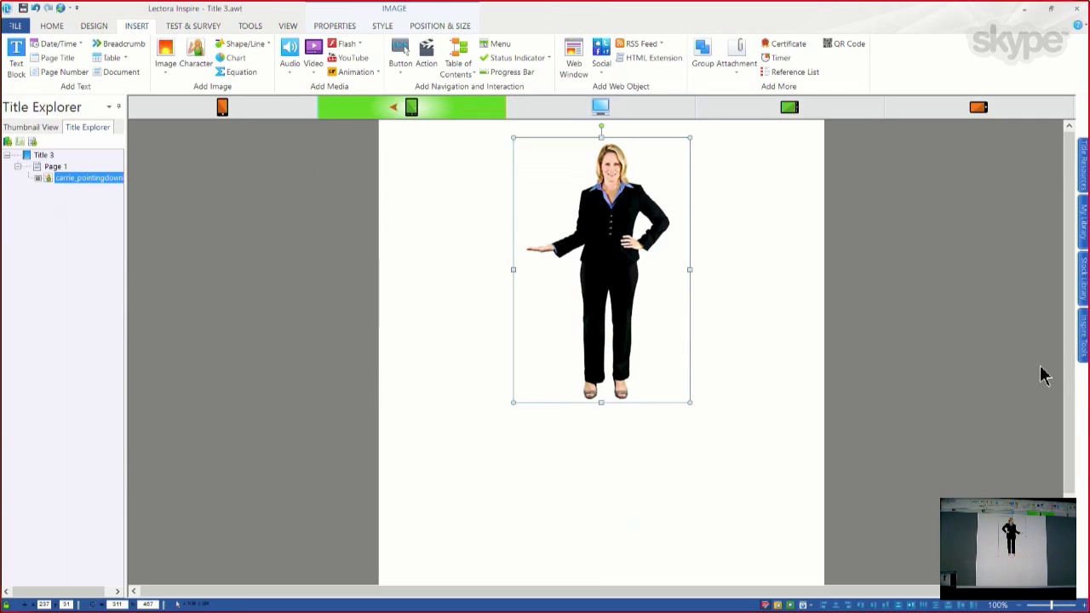
scroll(1048, 385, "down", 1)
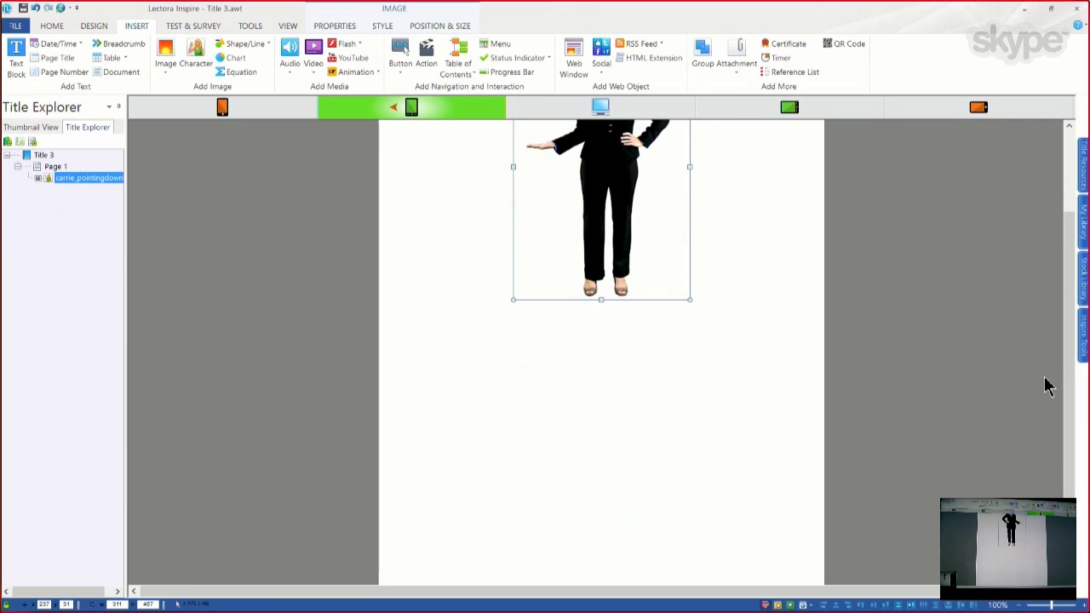
left_click(1047, 606)
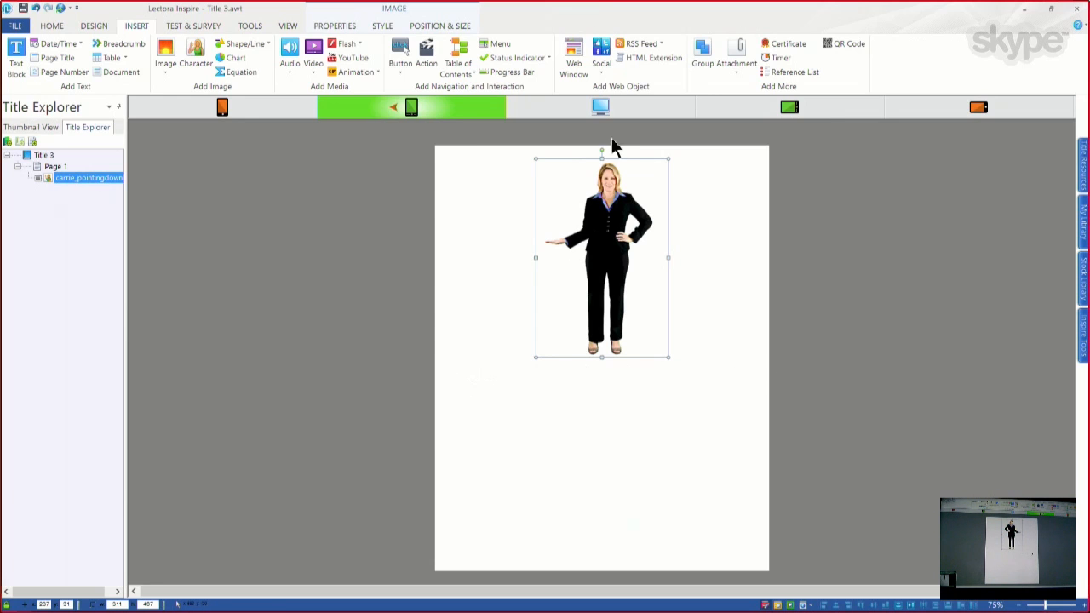
left_click(600, 109)
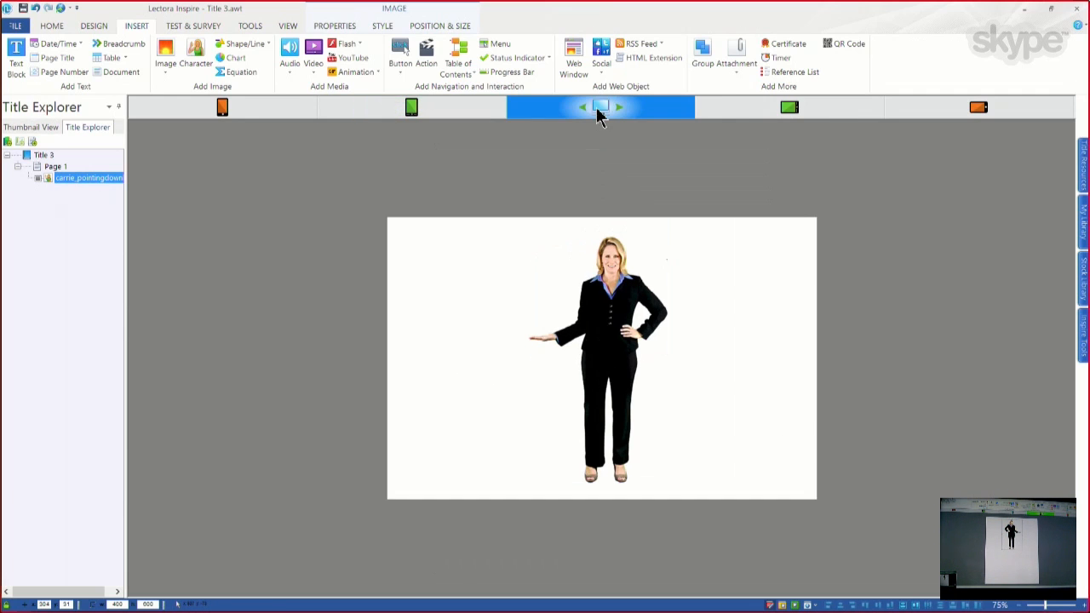
left_click(412, 108)
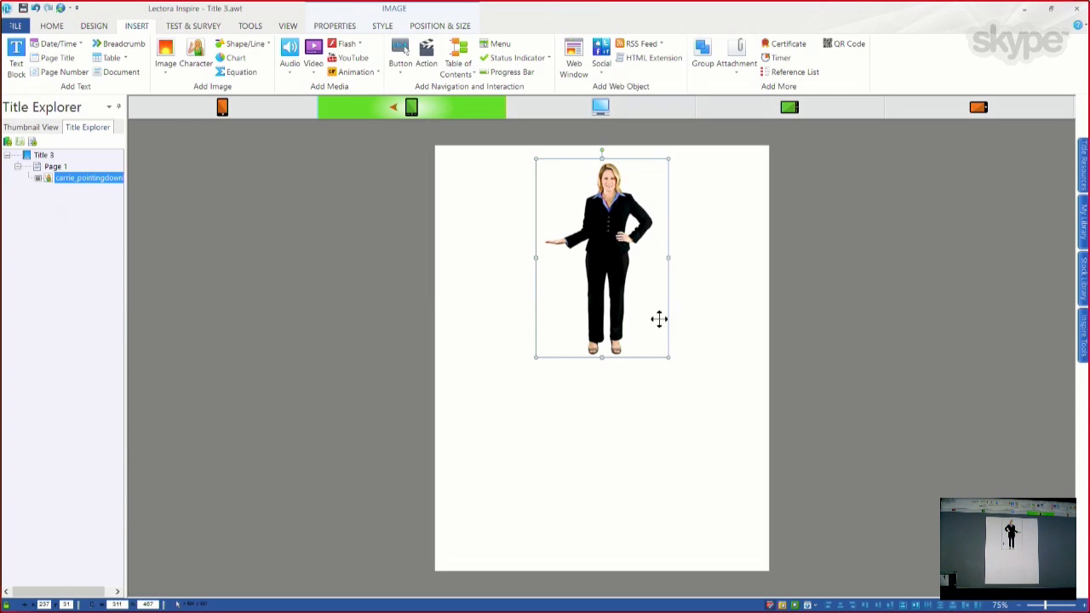
left_click(226, 109)
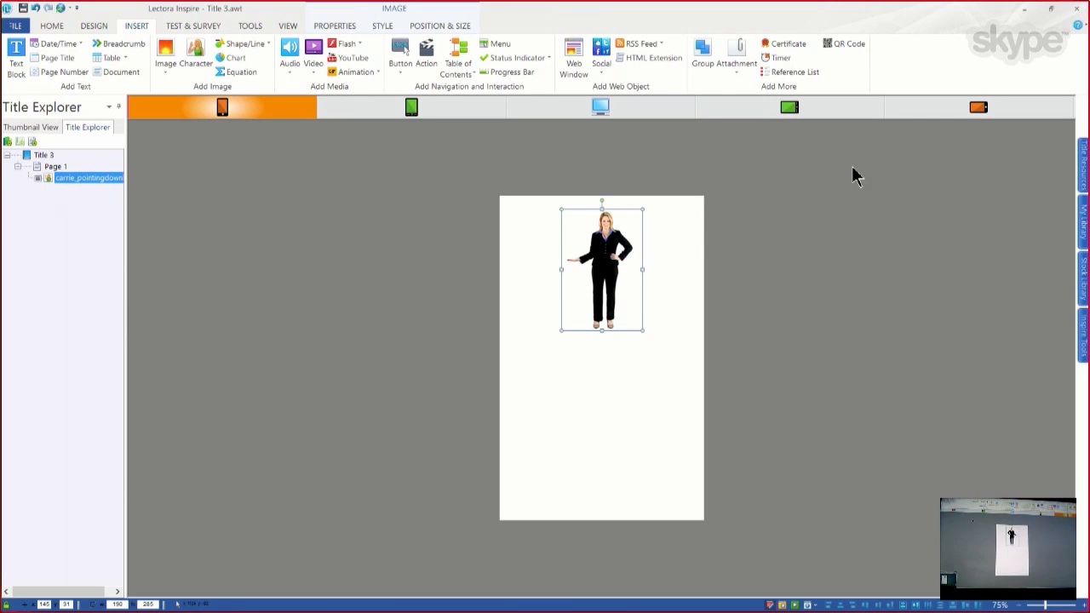
- Move the character image to the right side of the desktop page, at about X 591, Y 39, and check its placement in the other device views
left_click(598, 109)
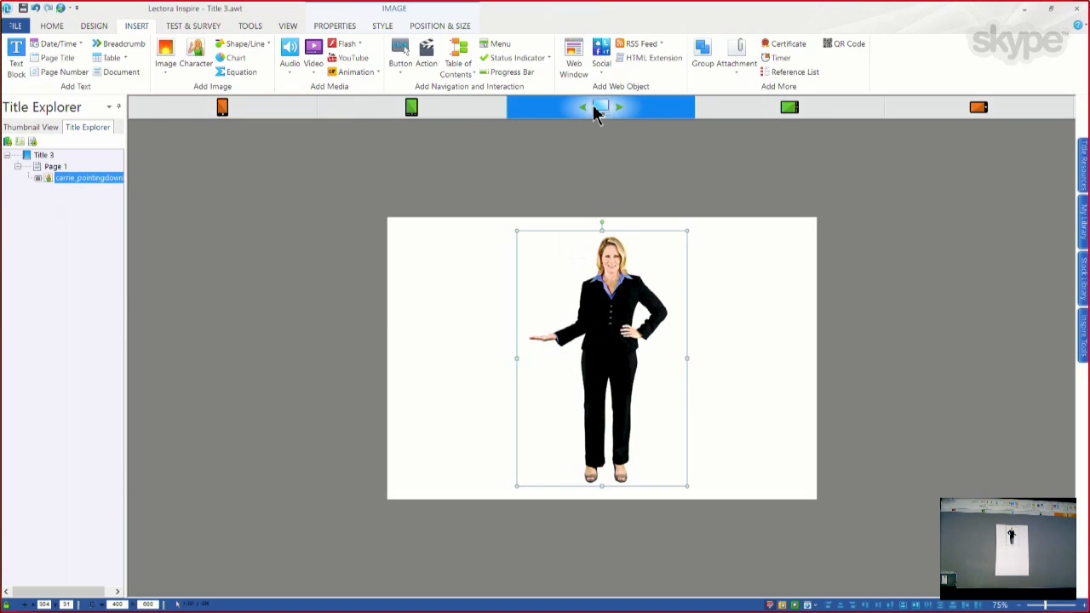
left_click_drag(618, 366, 740, 370)
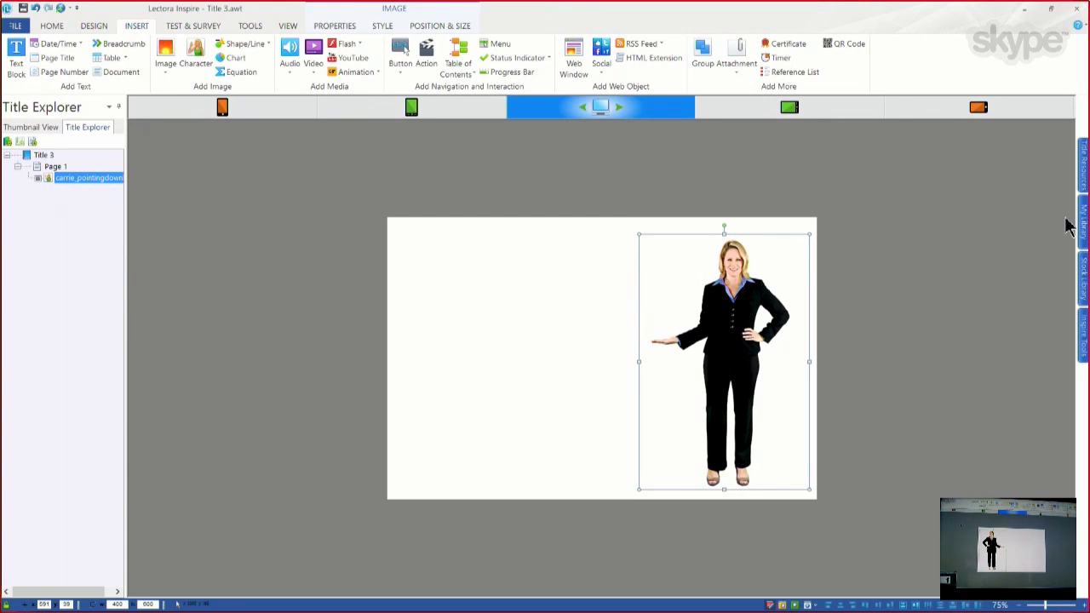
left_click(787, 109)
left_click(980, 111)
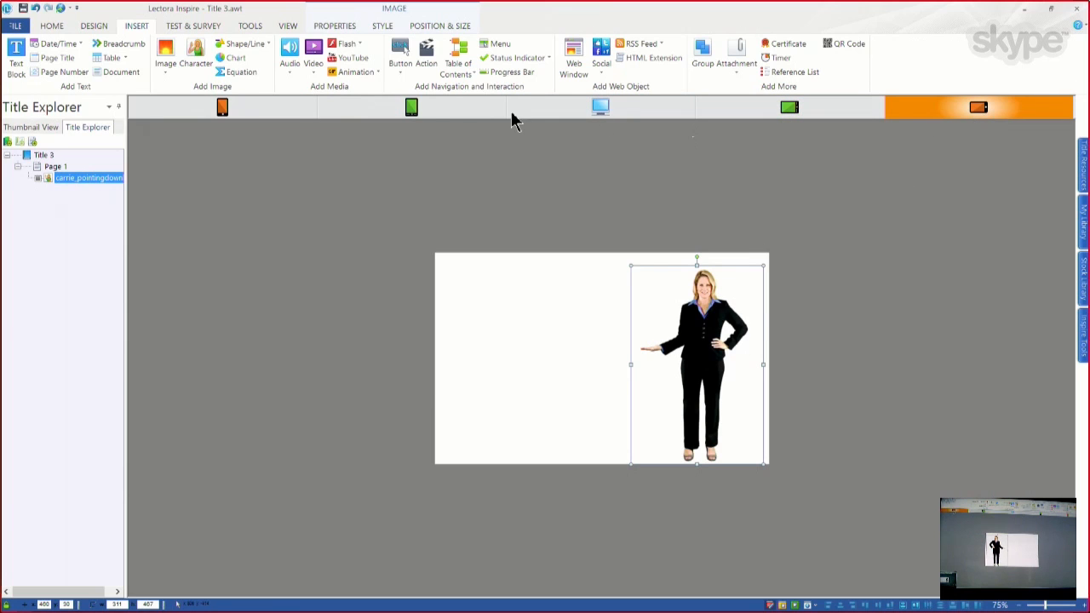
left_click(414, 109)
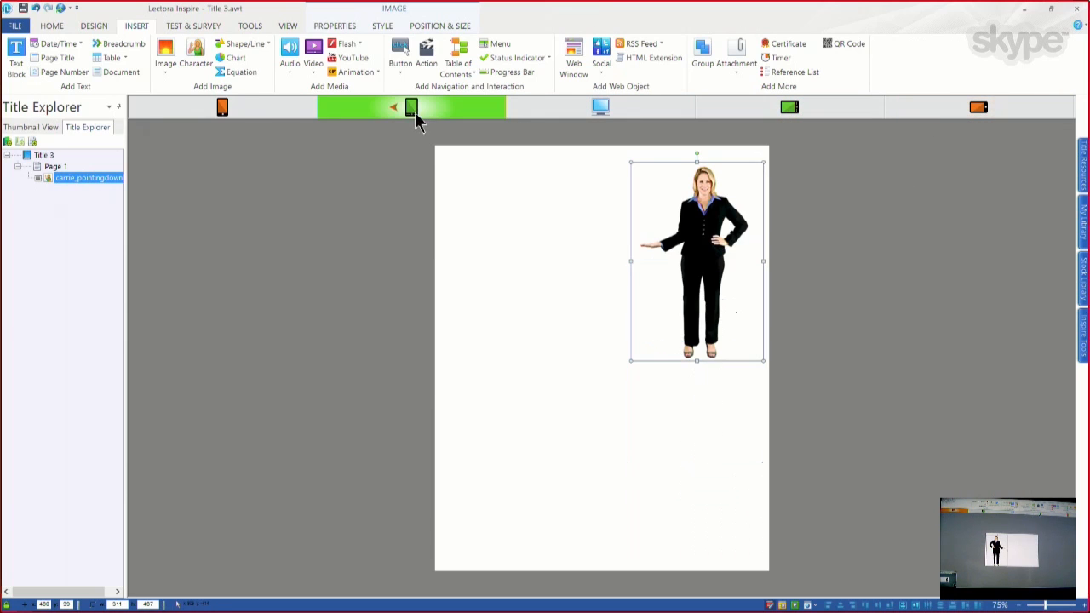
left_click(222, 112)
left_click(603, 110)
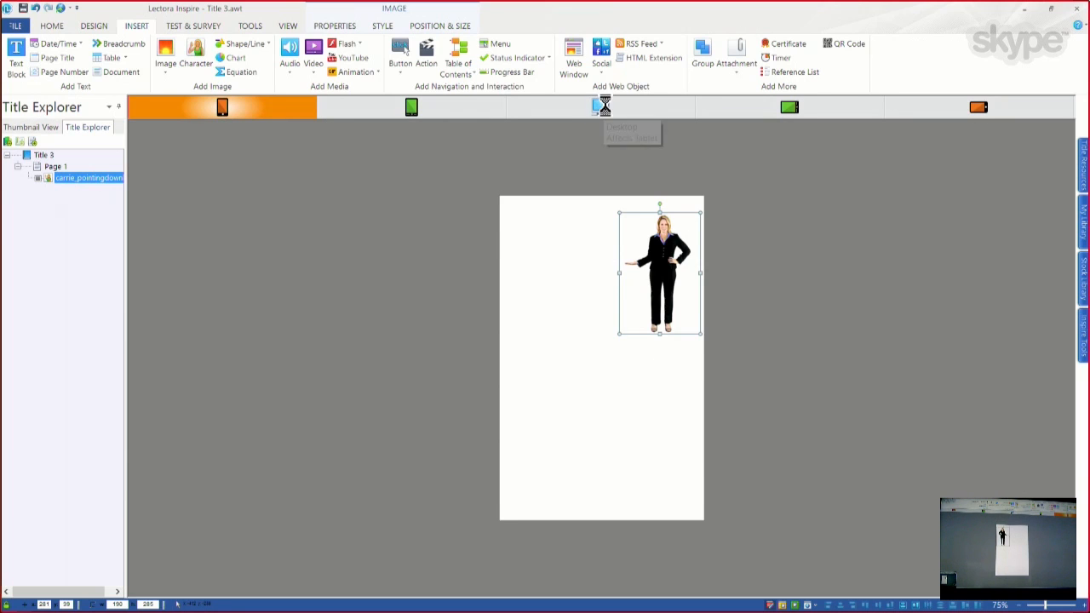
- Move the character image to the left side of the landscape tablet page, at about X 43, Y 39, and check the other device views
left_click(787, 117)
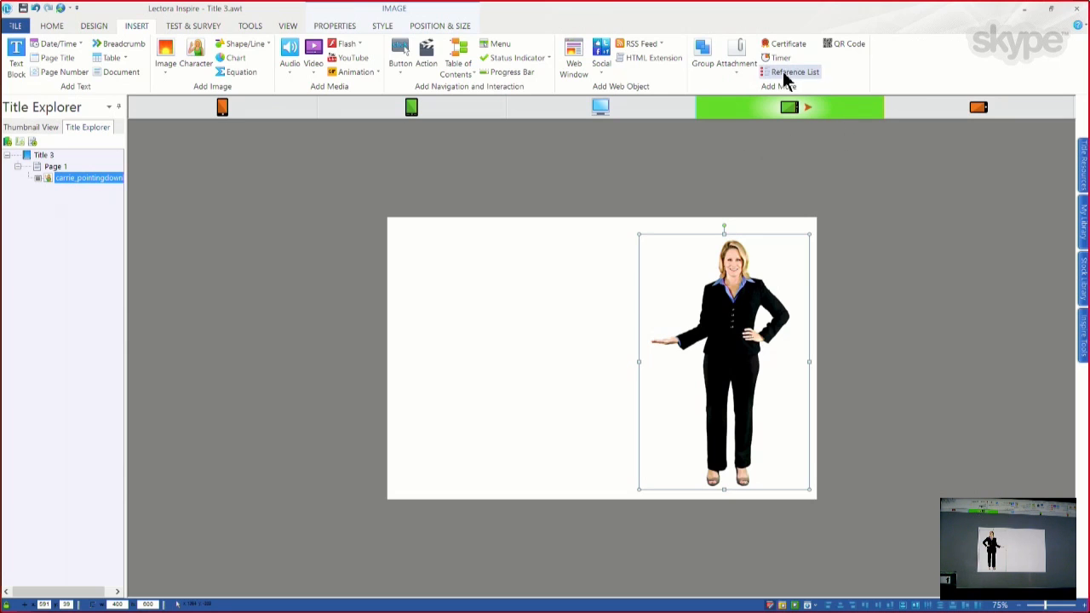
left_click_drag(731, 343, 497, 344)
left_click(600, 107)
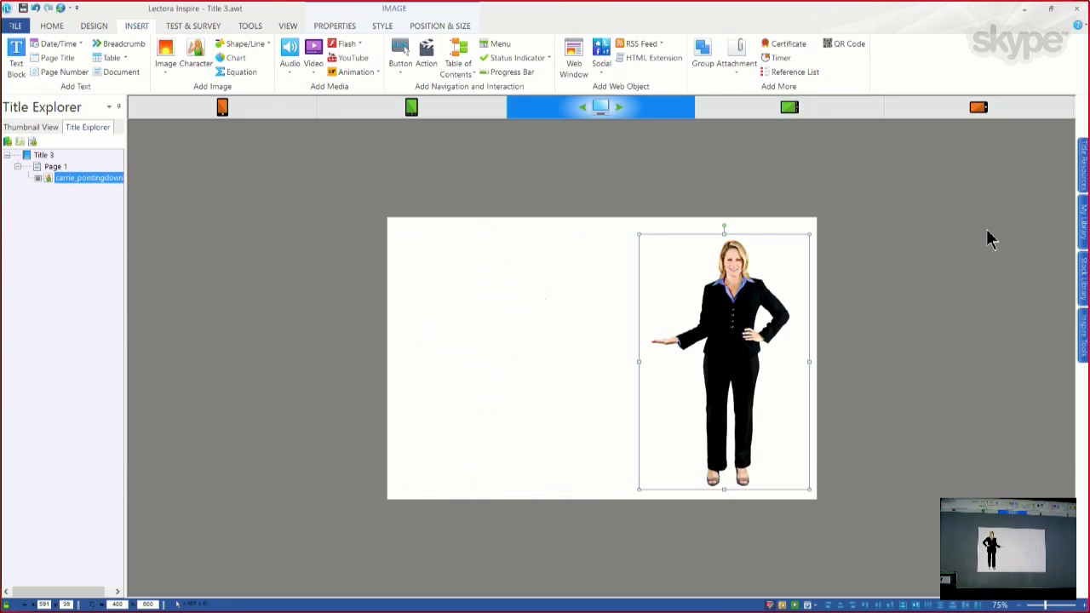
left_click(787, 106)
left_click(978, 108)
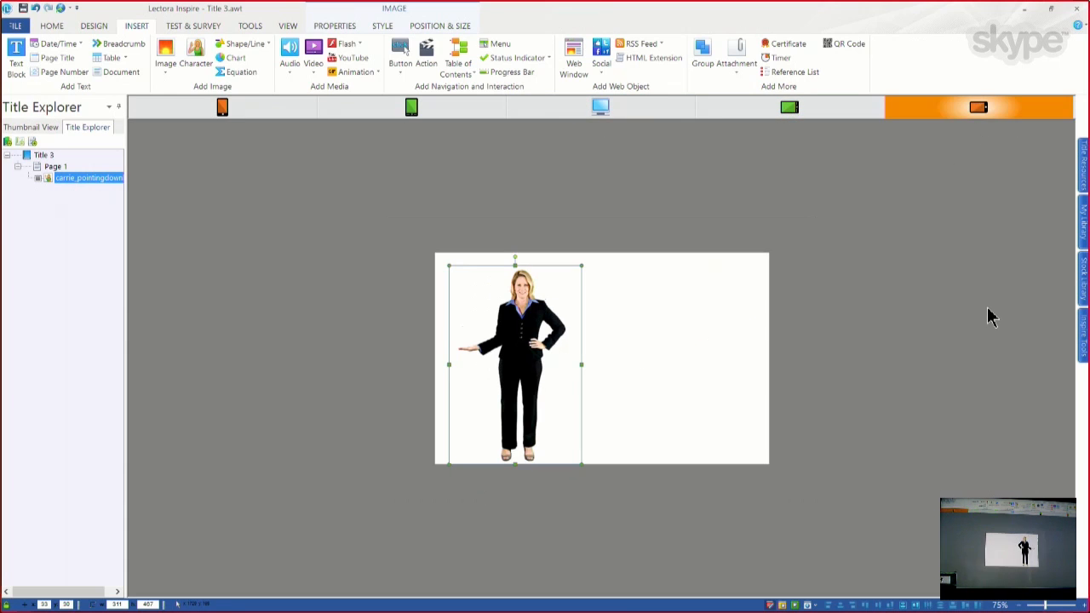
left_click(401, 113)
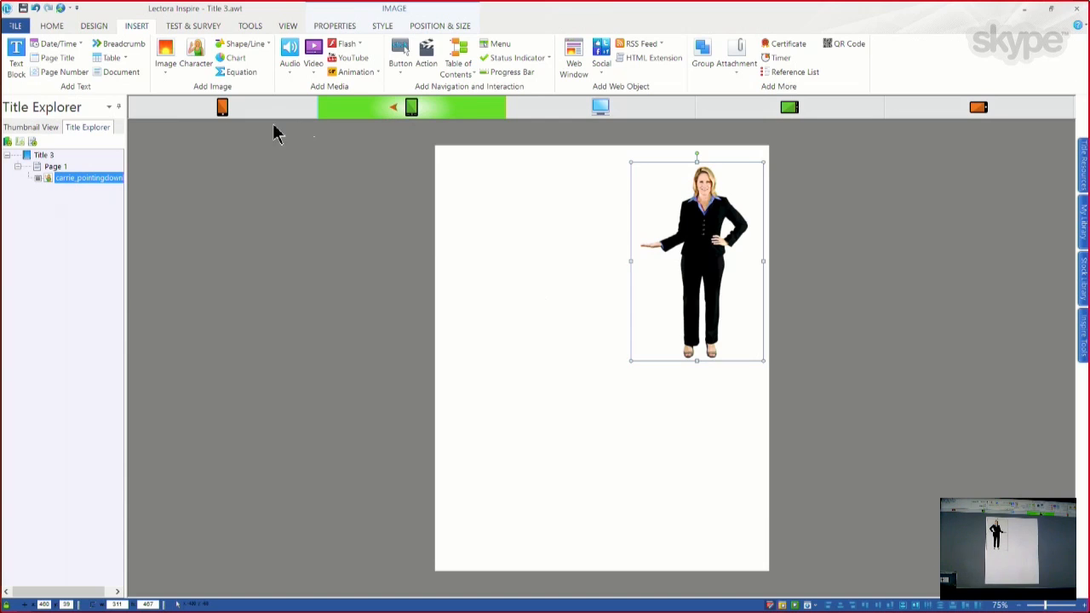
left_click(208, 117)
left_click(600, 113)
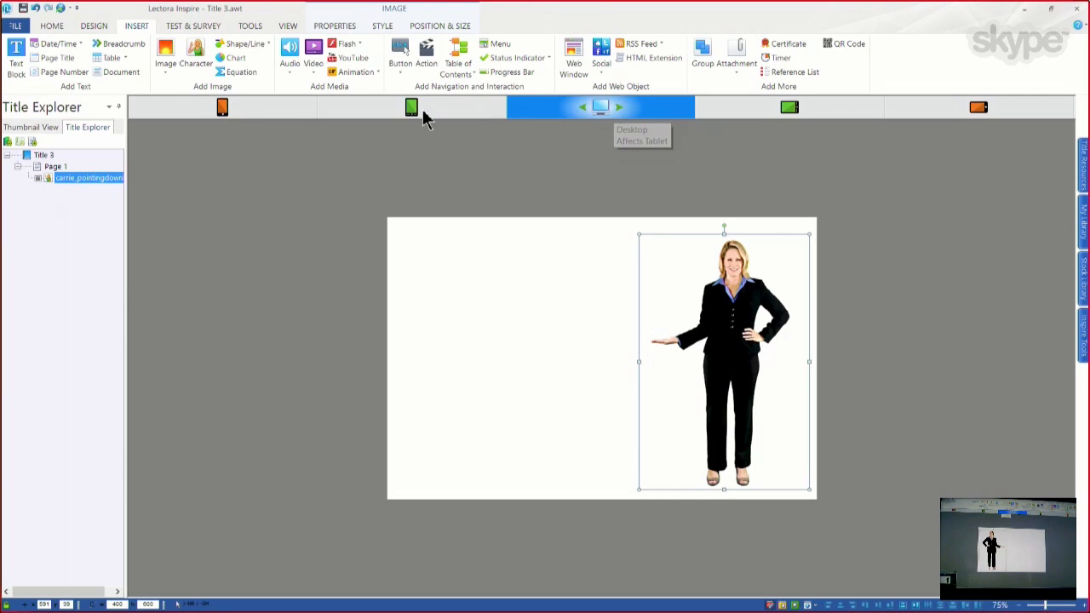
- Move the character image right of centre on the landscape phone page, at about X 288, Y 30, and check the other device views
left_click(819, 114)
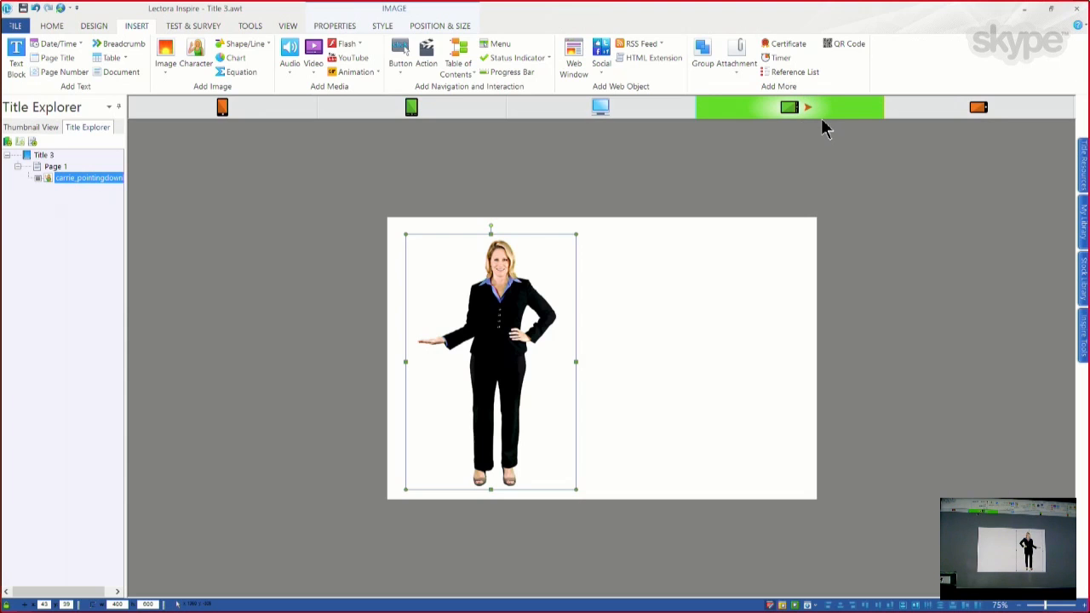
left_click(979, 109)
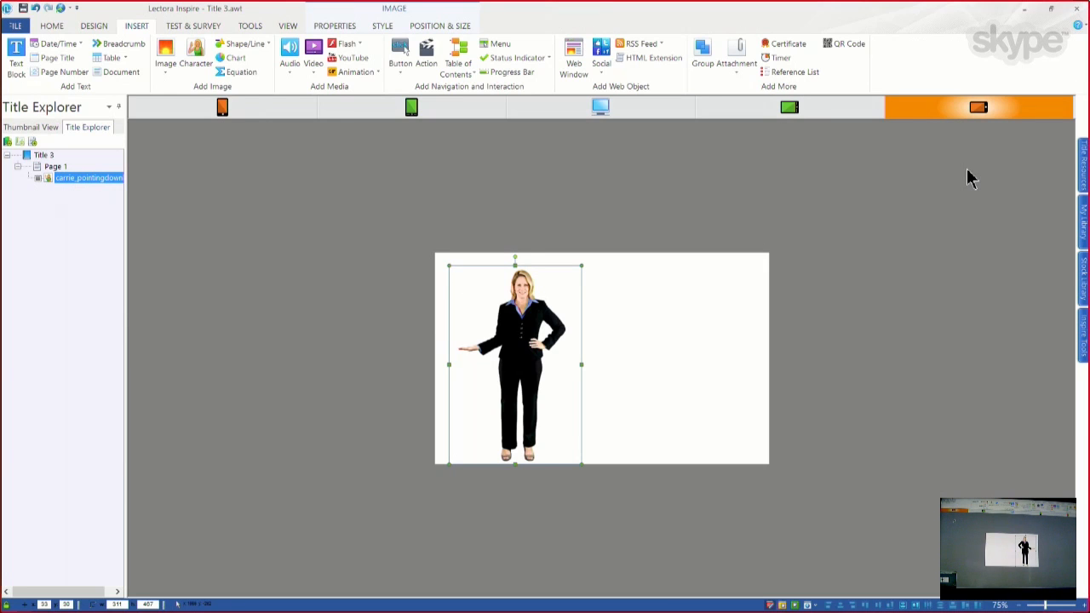
left_click_drag(532, 366, 641, 367)
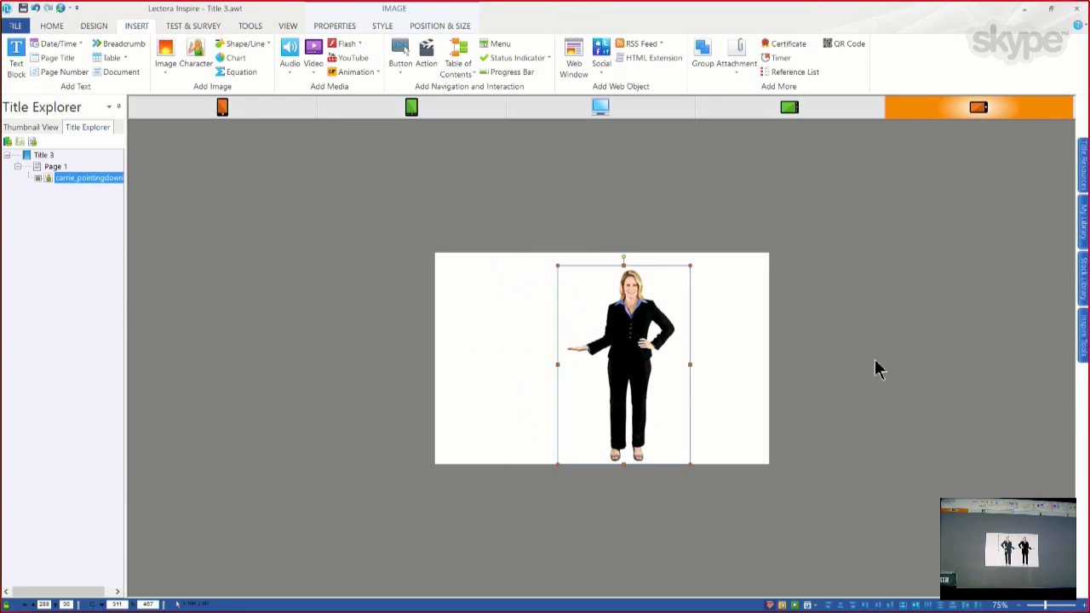
left_click(788, 109)
left_click(608, 109)
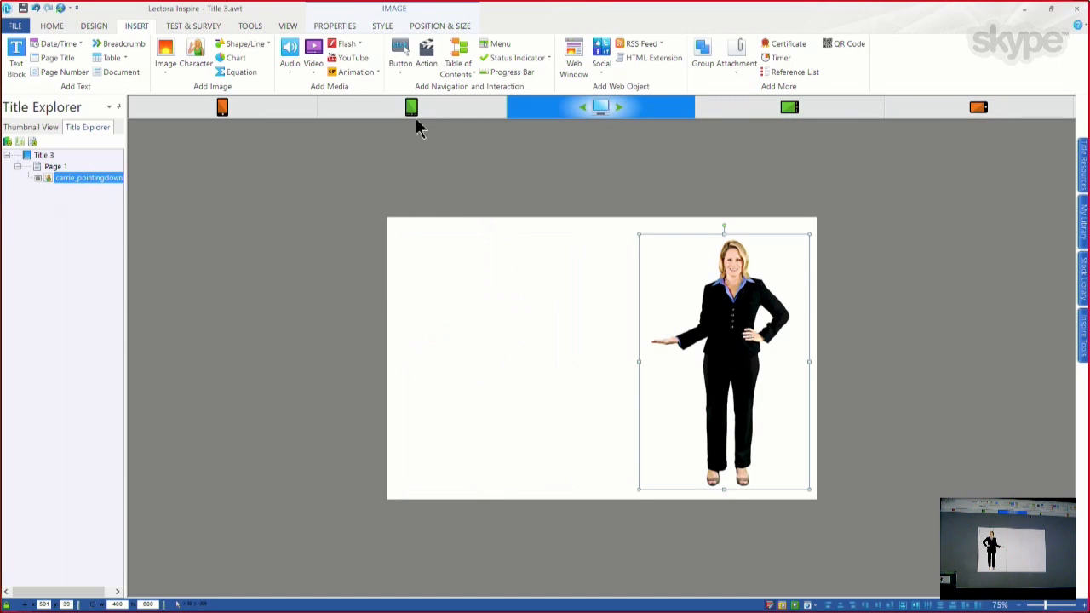
left_click(415, 116)
left_click(223, 116)
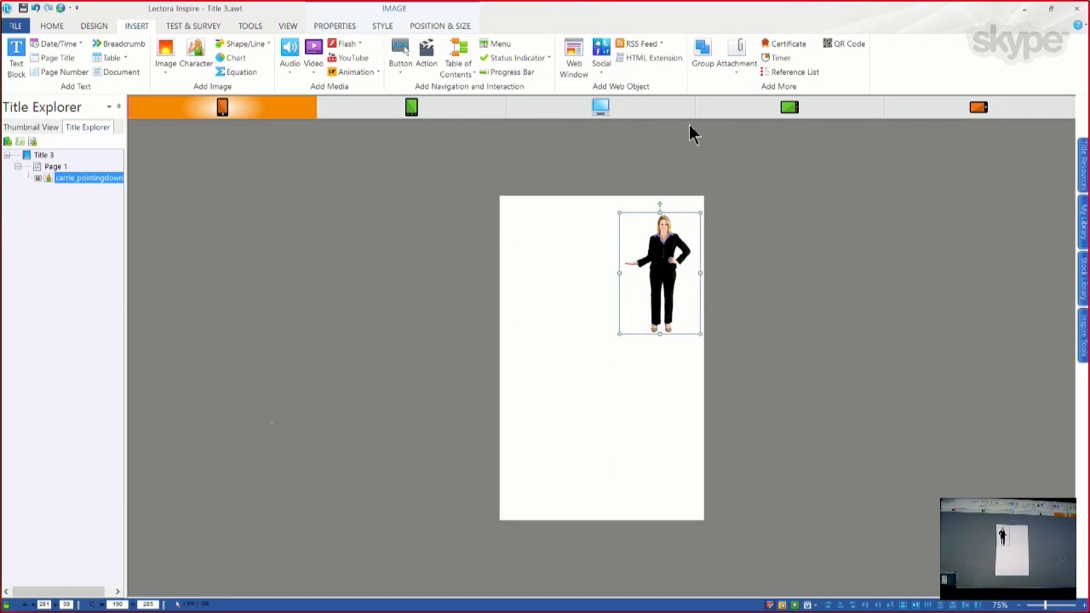
- Move the character image to the left edge of the desktop page, at about X 0, Y 19, and compare its placement in the tablet and phone views
left_click(607, 110)
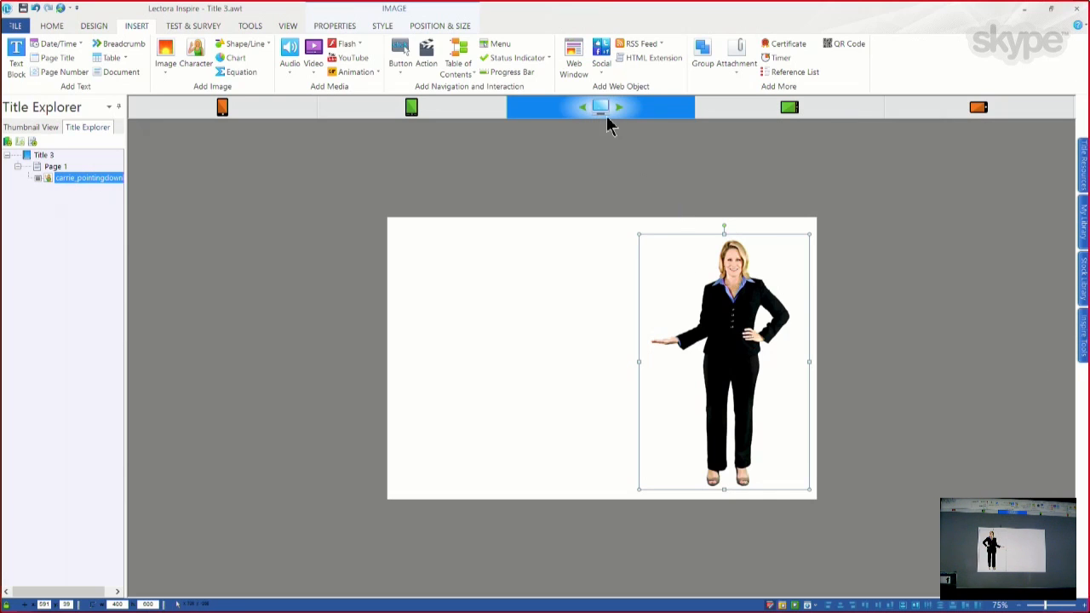
left_click_drag(740, 348, 489, 339)
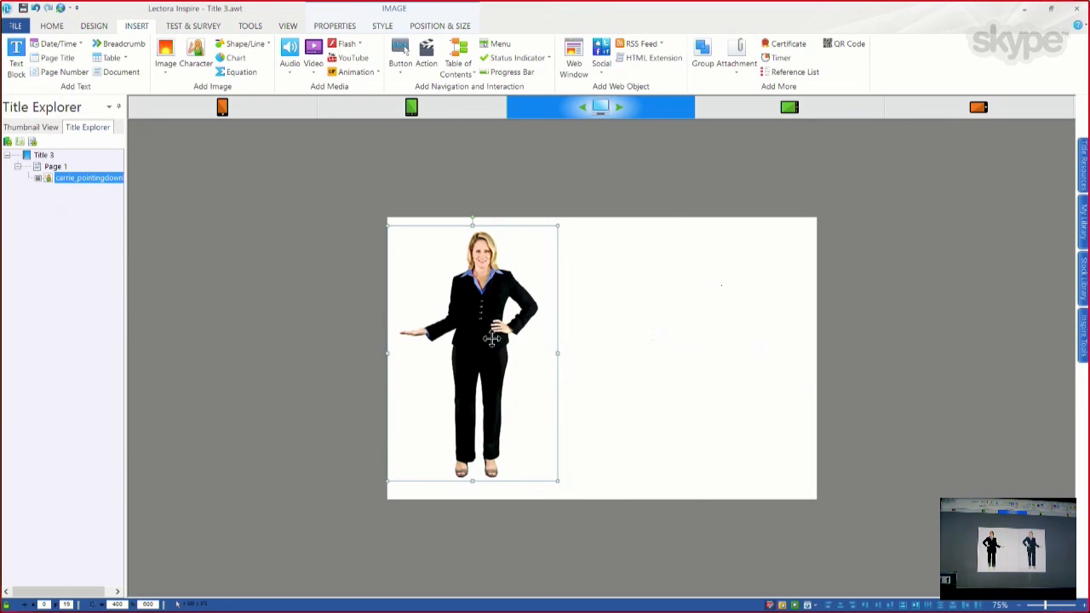
left_click(412, 109)
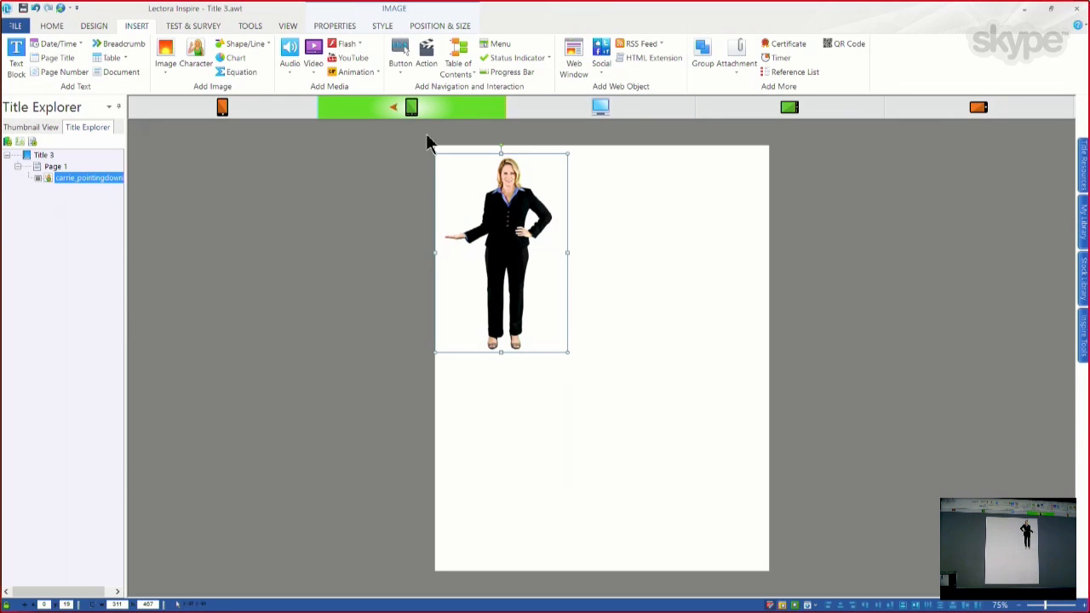
left_click(223, 111)
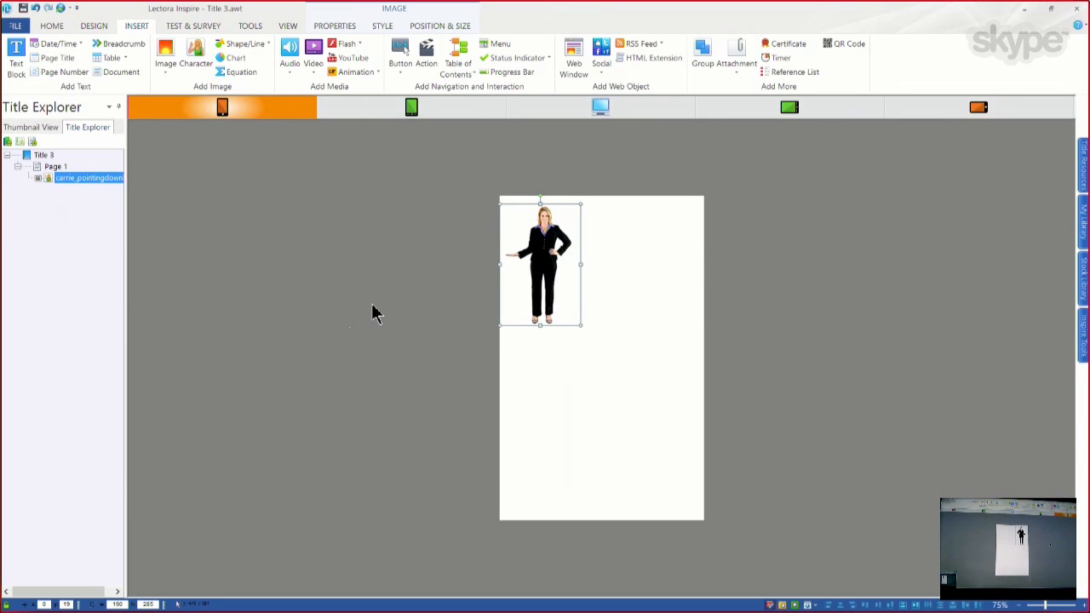
left_click(801, 108)
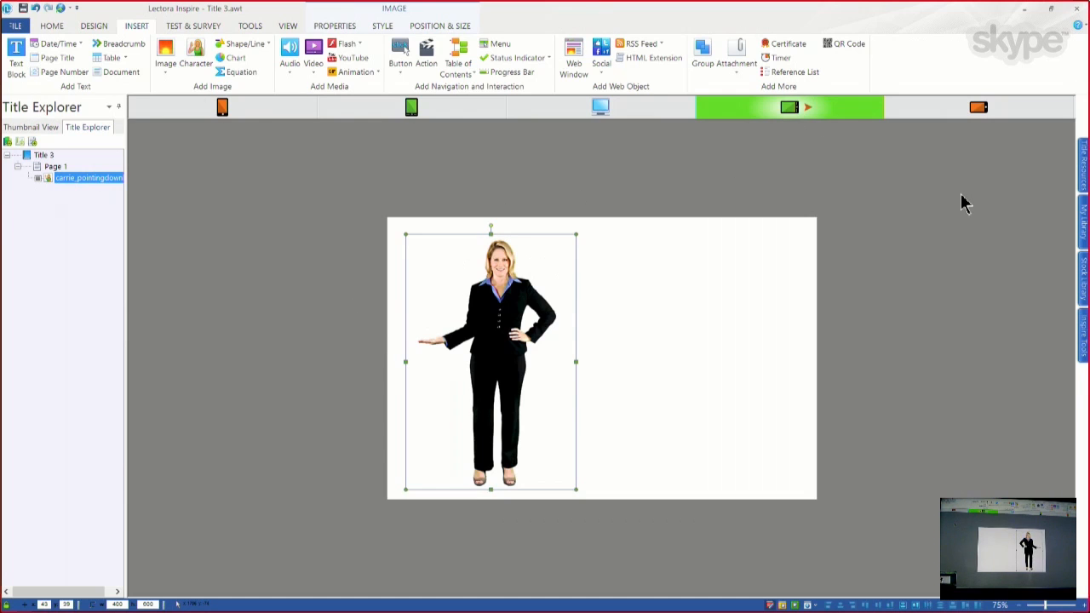
left_click(978, 108)
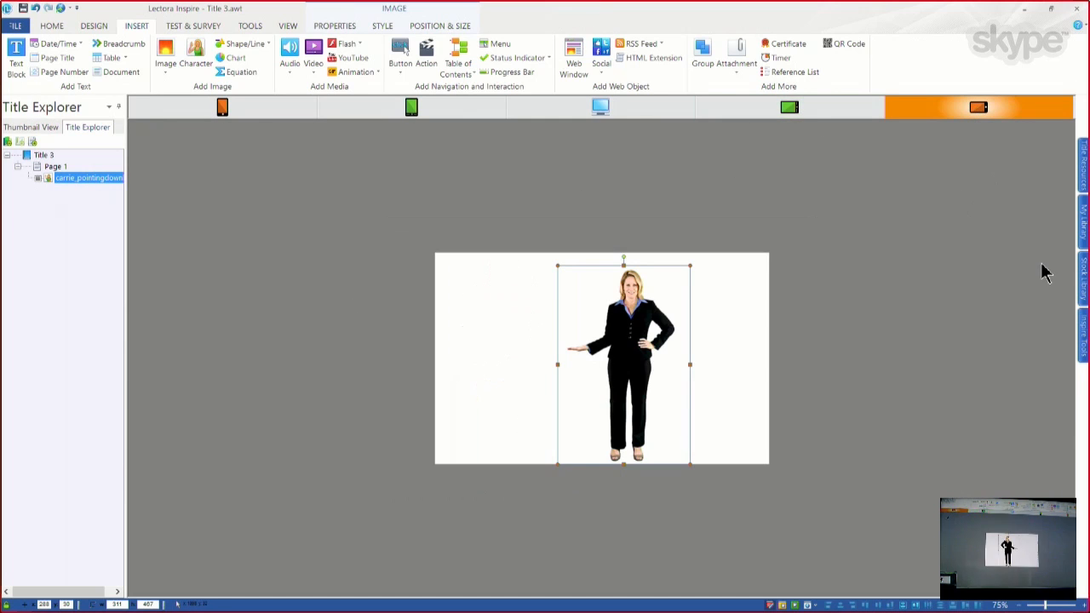
left_click(791, 109)
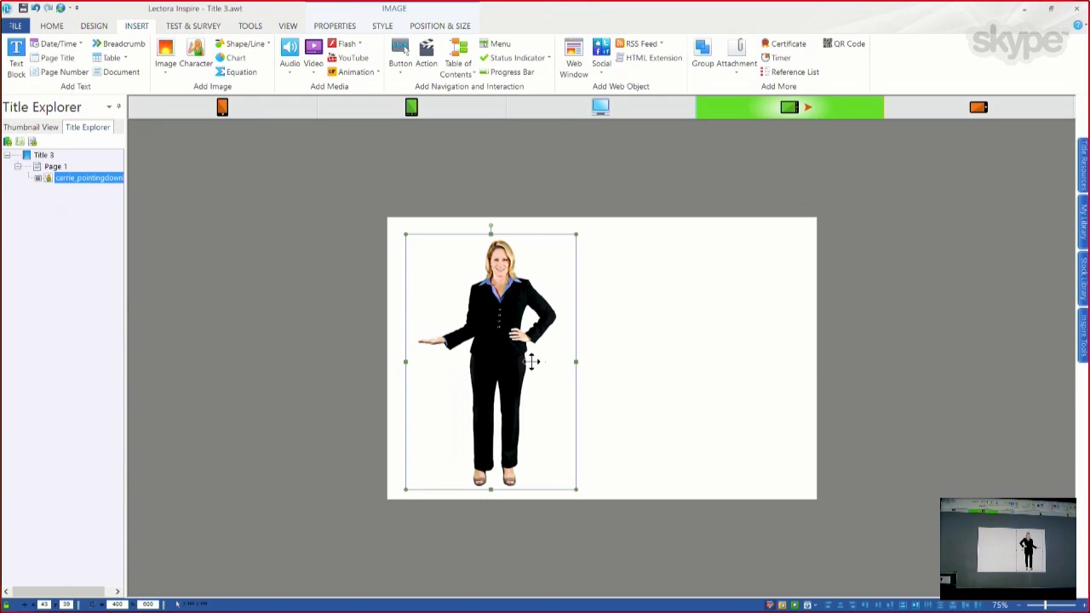
left_click(611, 112)
left_click(795, 106)
left_click(608, 112)
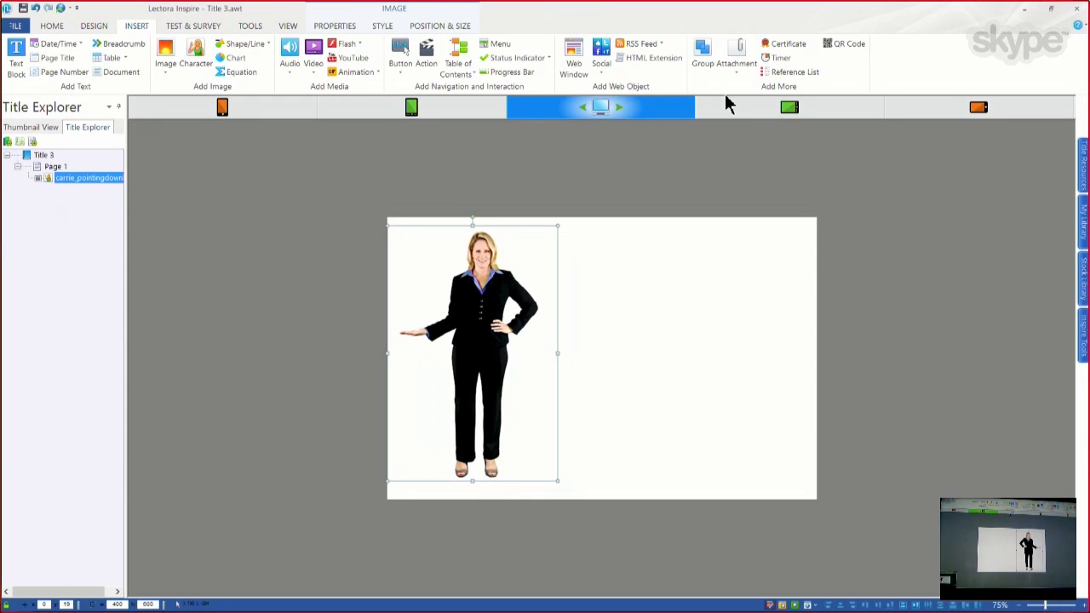
- Reposition the character image on the landscape tablet page at about X 445, Y 115, and compare it with the landscape phone and desktop views
left_click(795, 108)
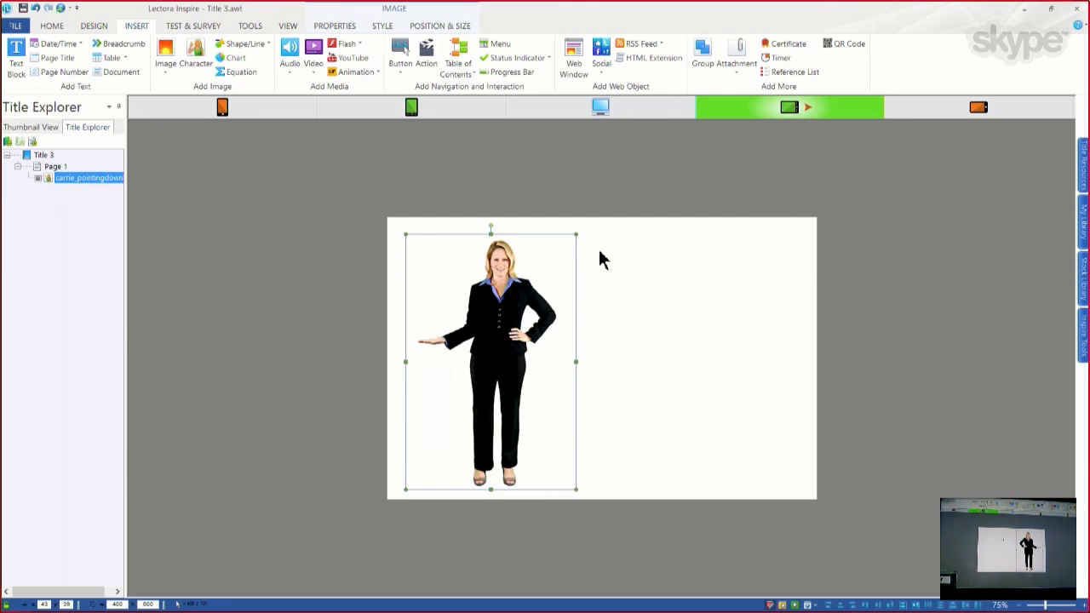
left_click_drag(509, 305, 684, 397)
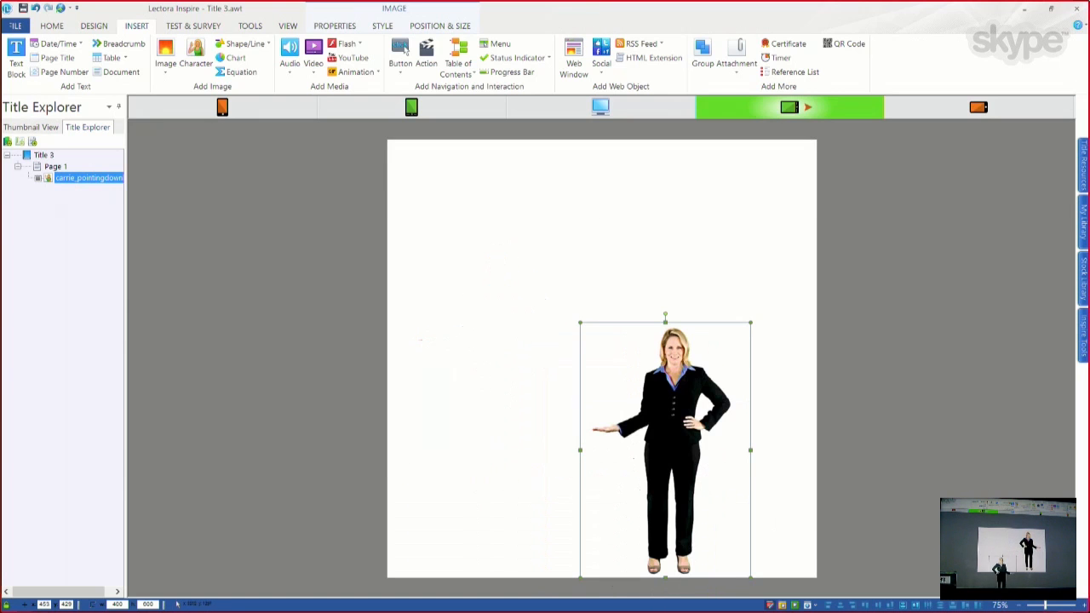
left_click_drag(660, 494, 681, 362)
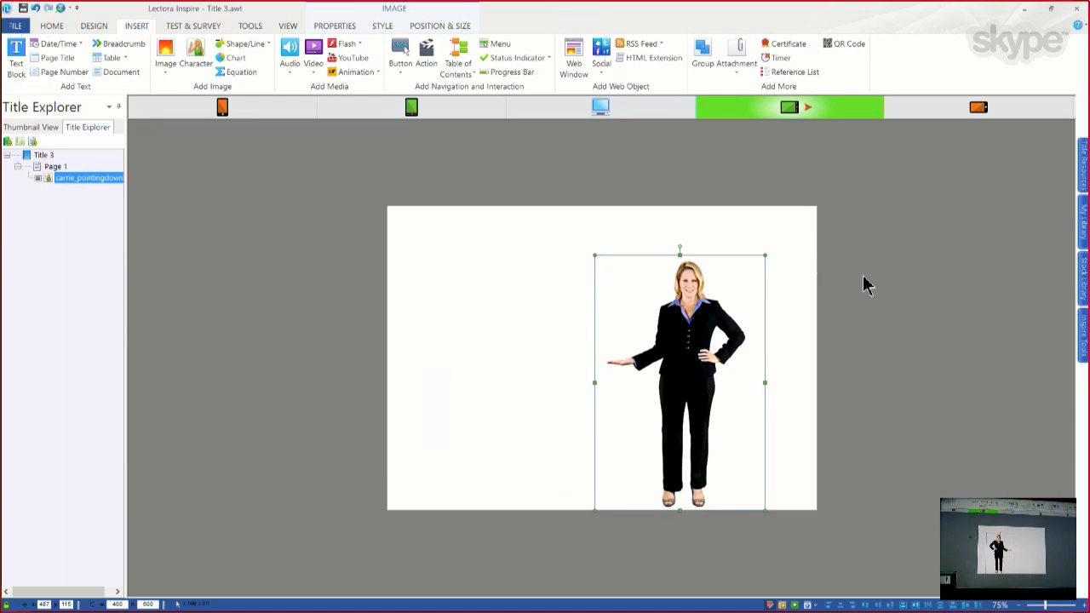
left_click_drag(679, 348, 662, 343)
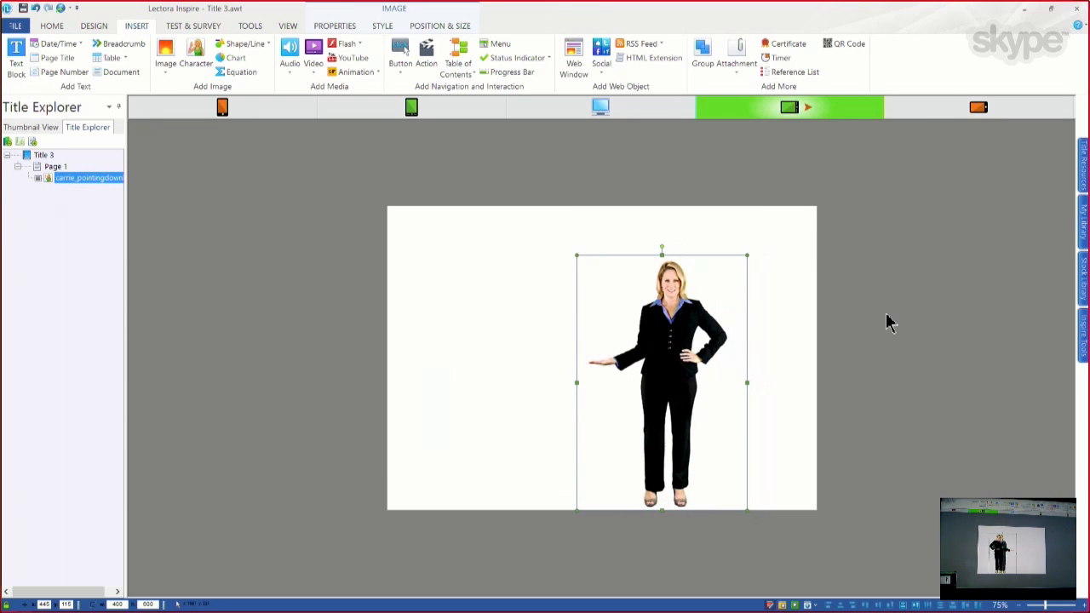
left_click(978, 108)
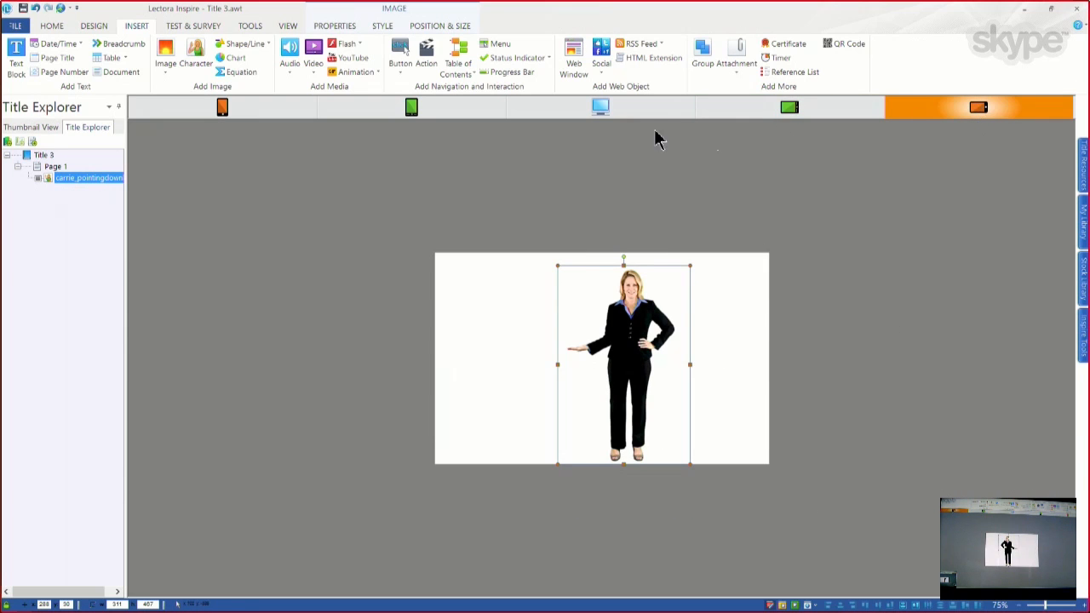
left_click(601, 107)
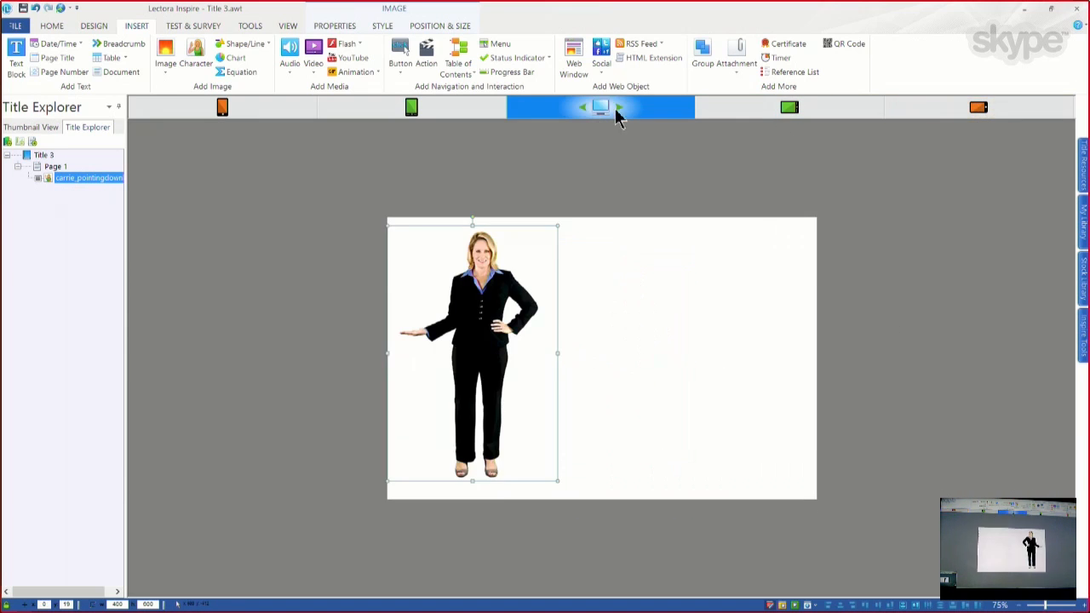
left_click(976, 108)
left_click(788, 111)
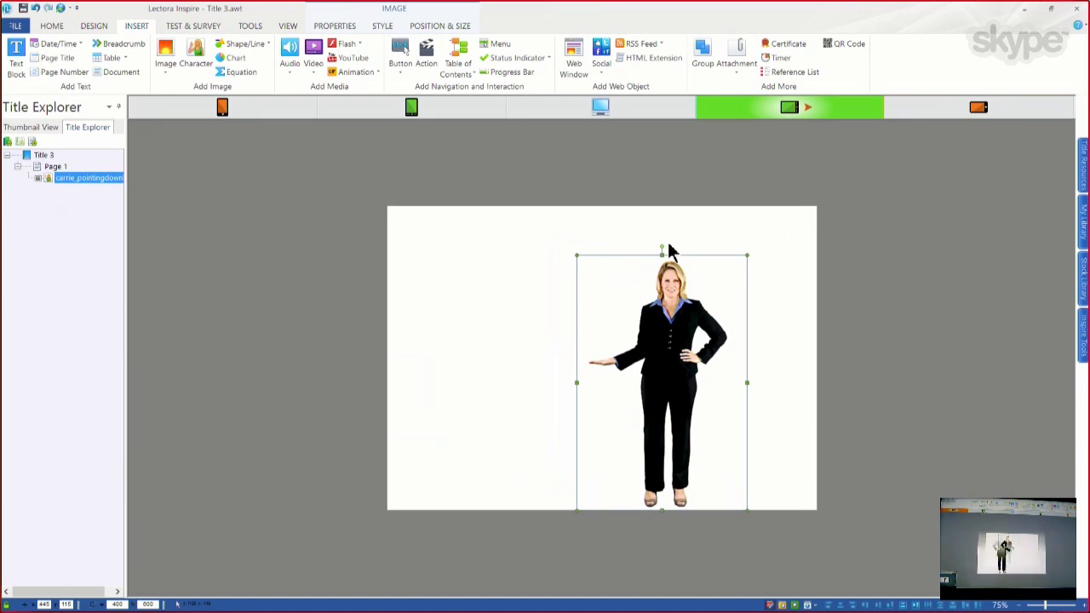
- Move the character image on the landscape phone page to about X 76, Y 0, and shrink it to about 189 by 283
left_click(980, 113)
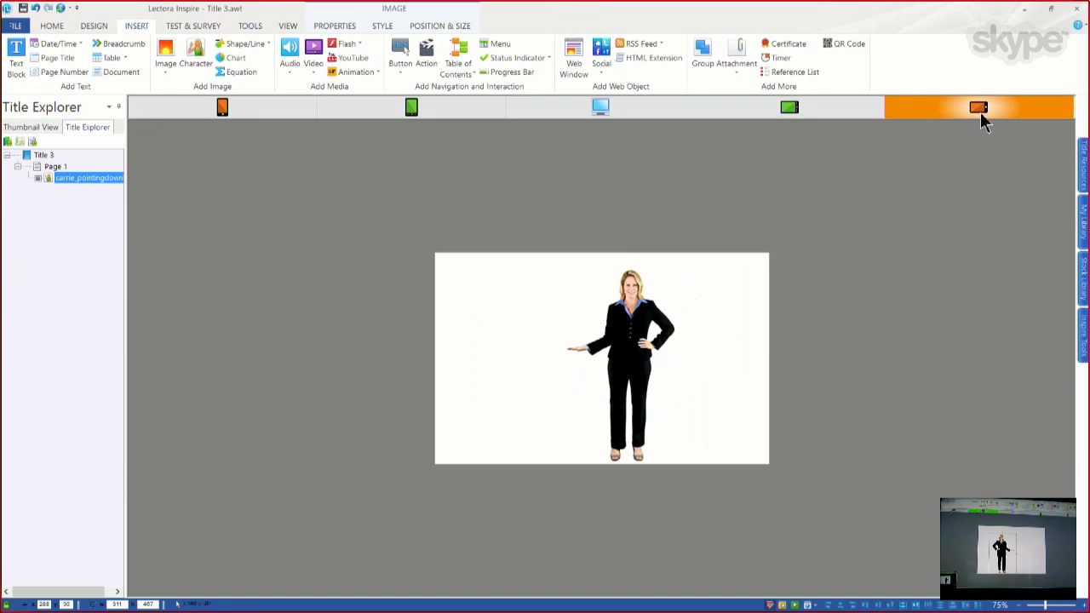
left_click_drag(636, 374, 543, 368)
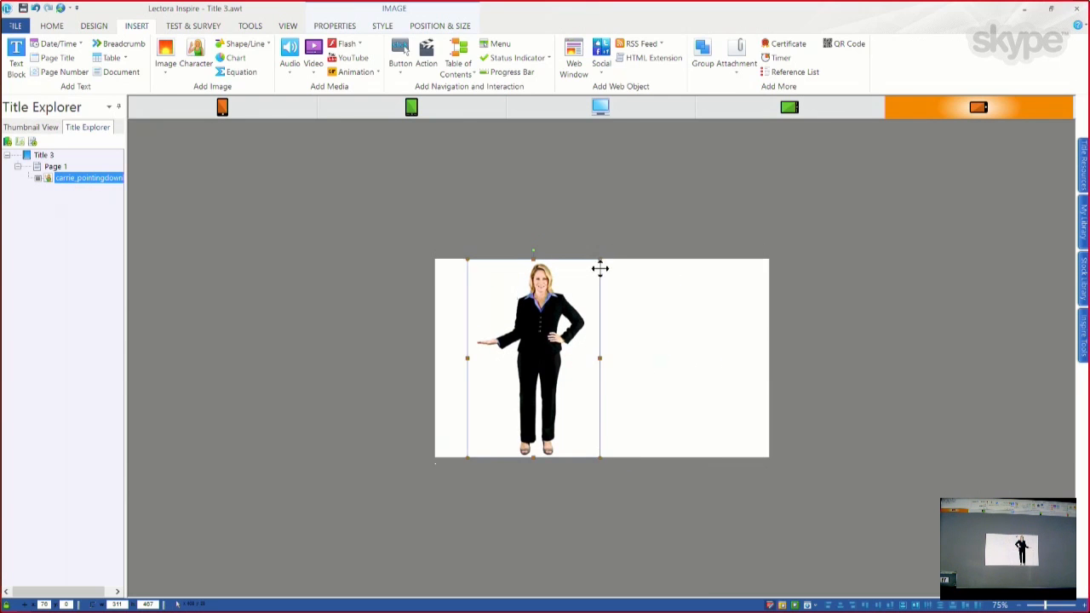
left_click_drag(601, 259, 547, 338)
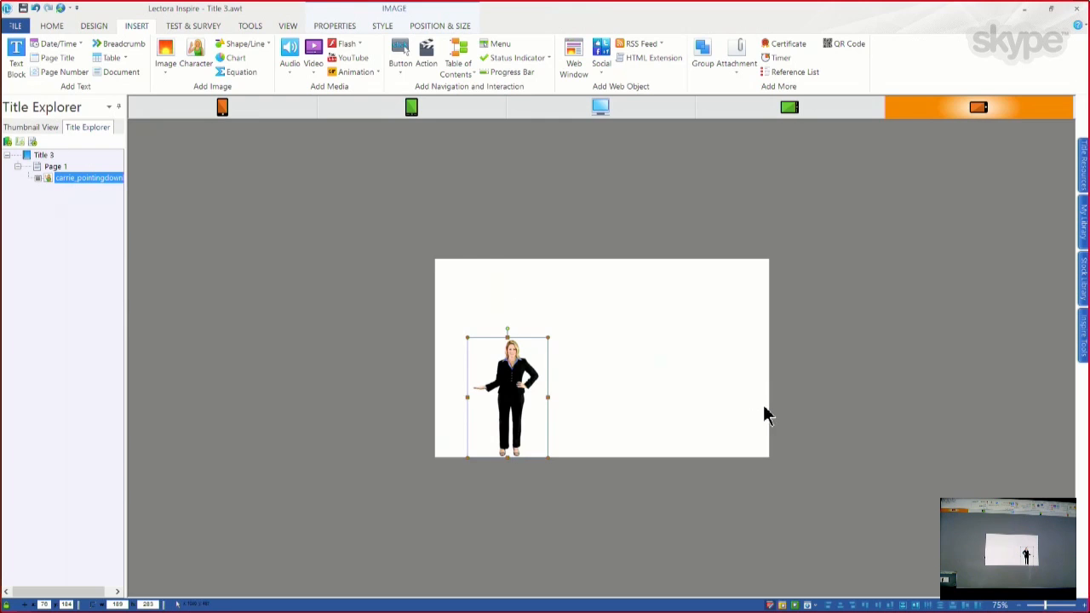
- Enlarge the character image to about 540 by 810 in landscape tablet view and move it to about X 92, Y 109 in landscape phone view
left_click(789, 116)
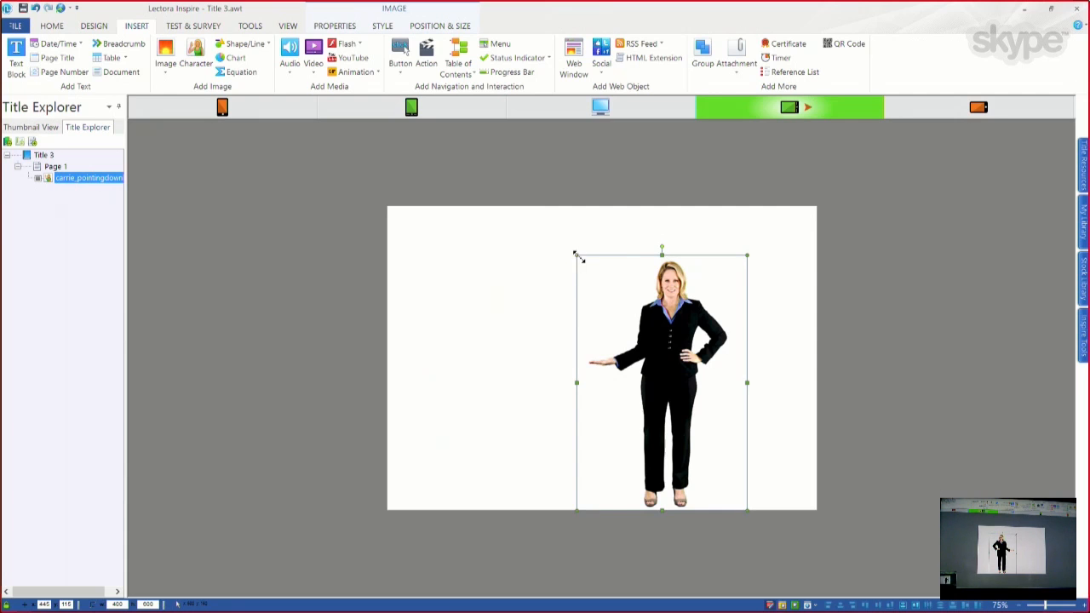
left_click_drag(577, 253, 517, 165)
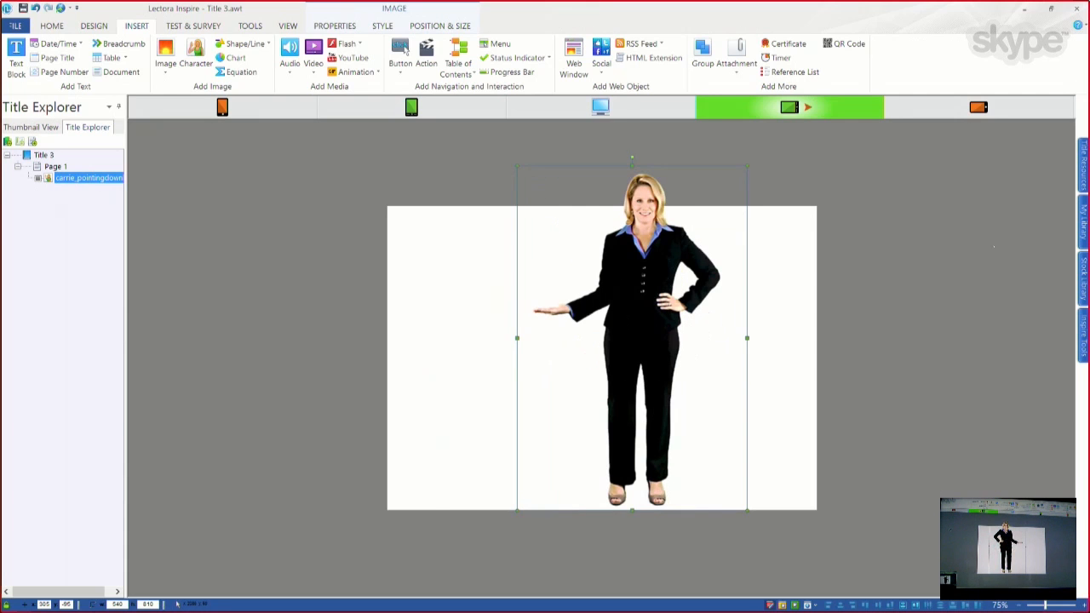
left_click(977, 107)
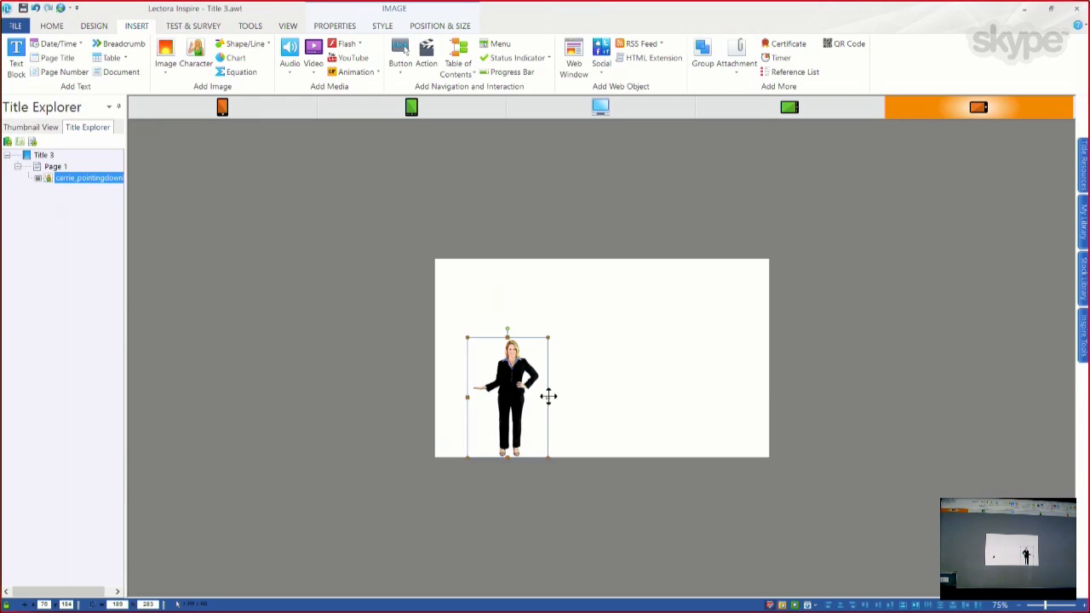
left_click_drag(522, 416, 529, 387)
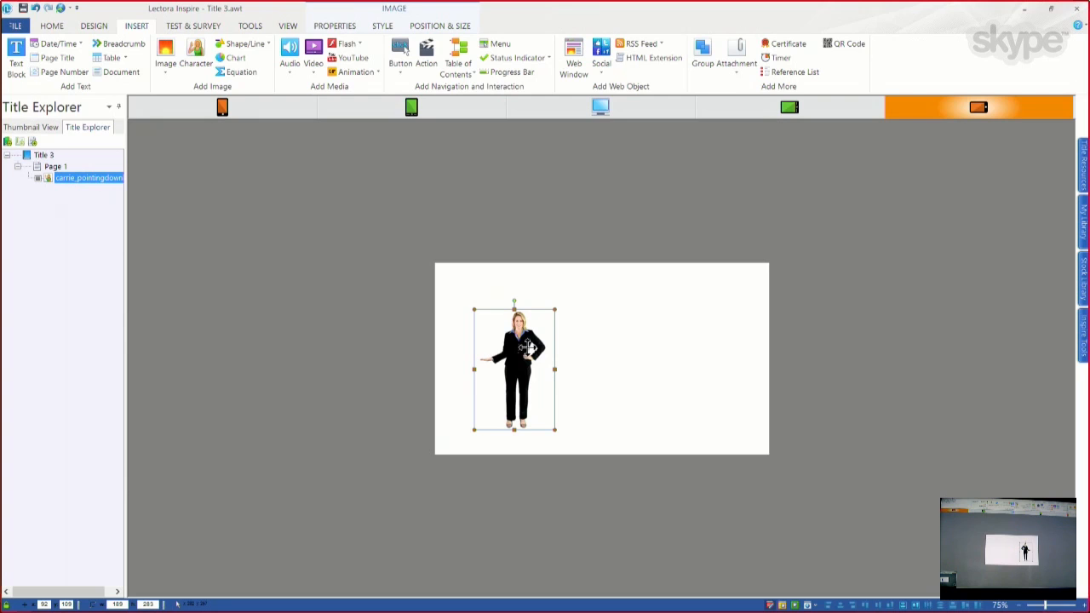
- Reset the character image's overrides in all views, starting from the landscape phone page
right_click(527, 345)
key("Escape")
right_click(531, 367)
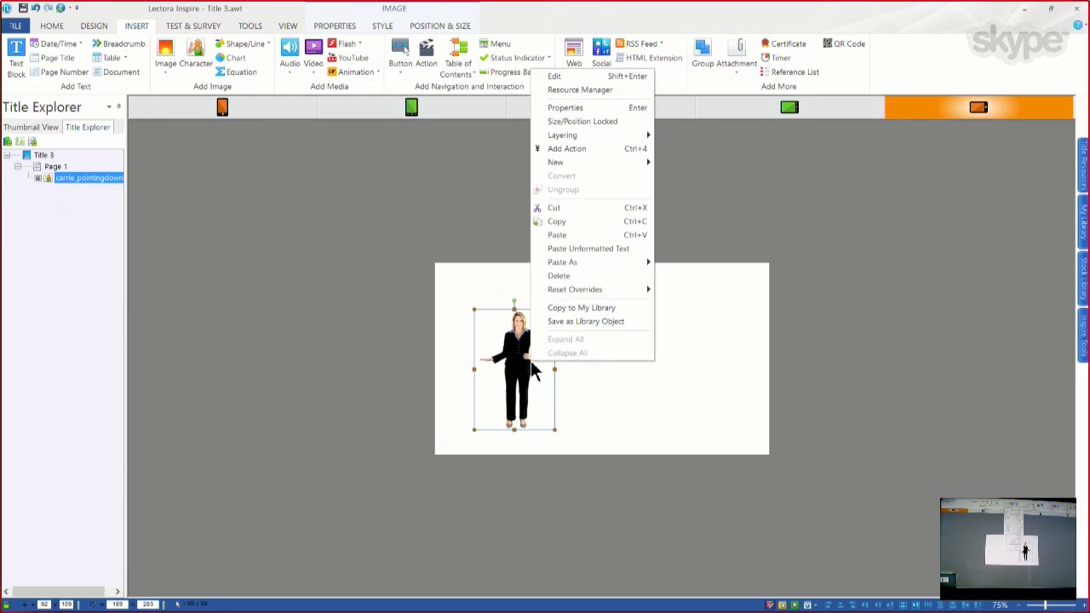
mouse_move(593, 296)
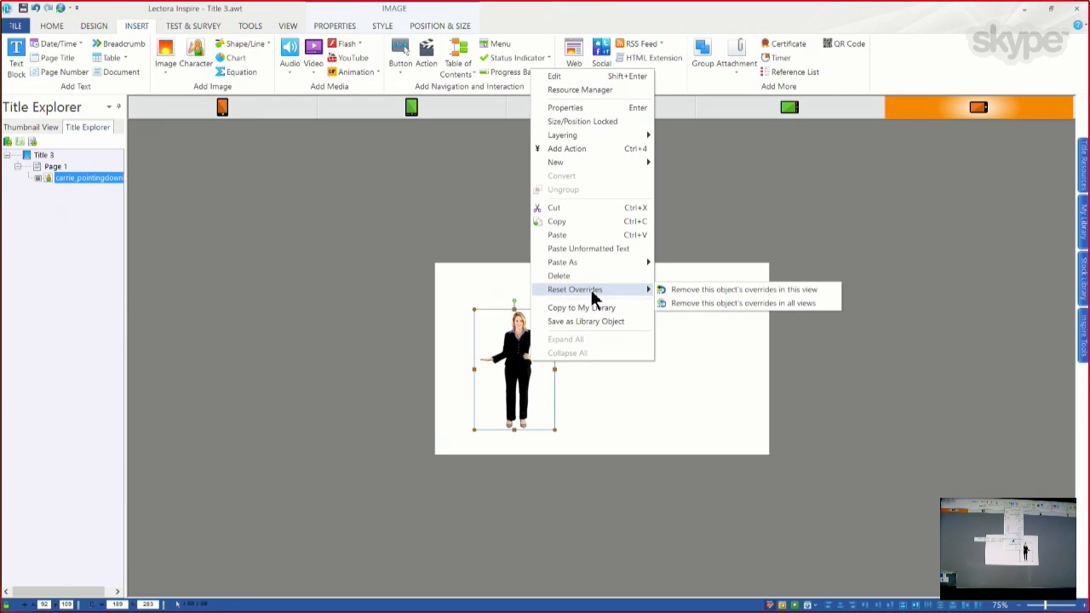
left_click(794, 304)
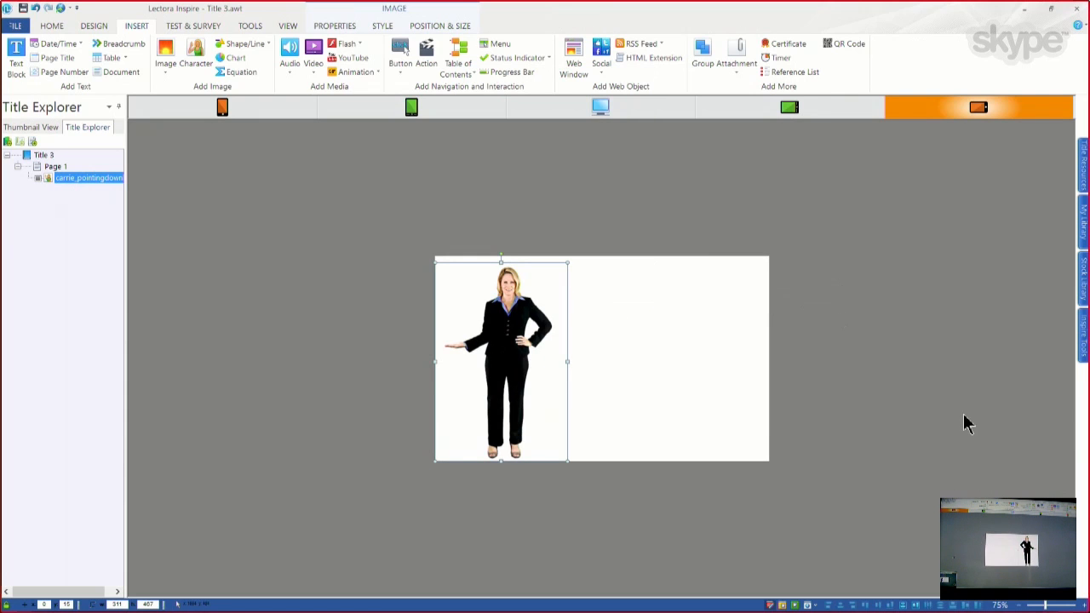
- Compare the character image's placement in the landscape tablet, desktop and portrait tablet views
left_click(793, 119)
left_click(596, 112)
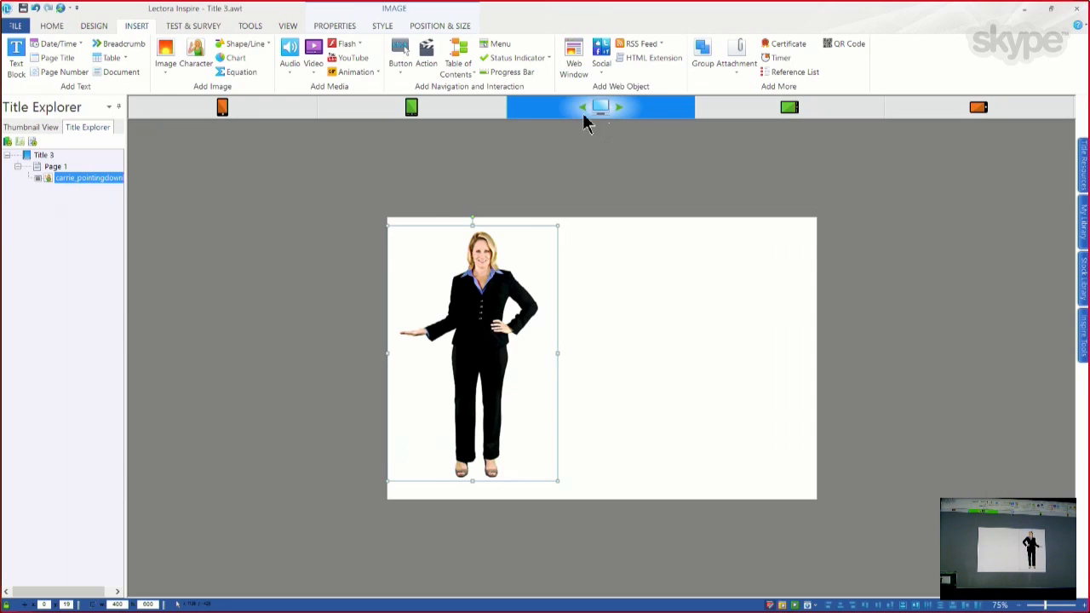
left_click(414, 114)
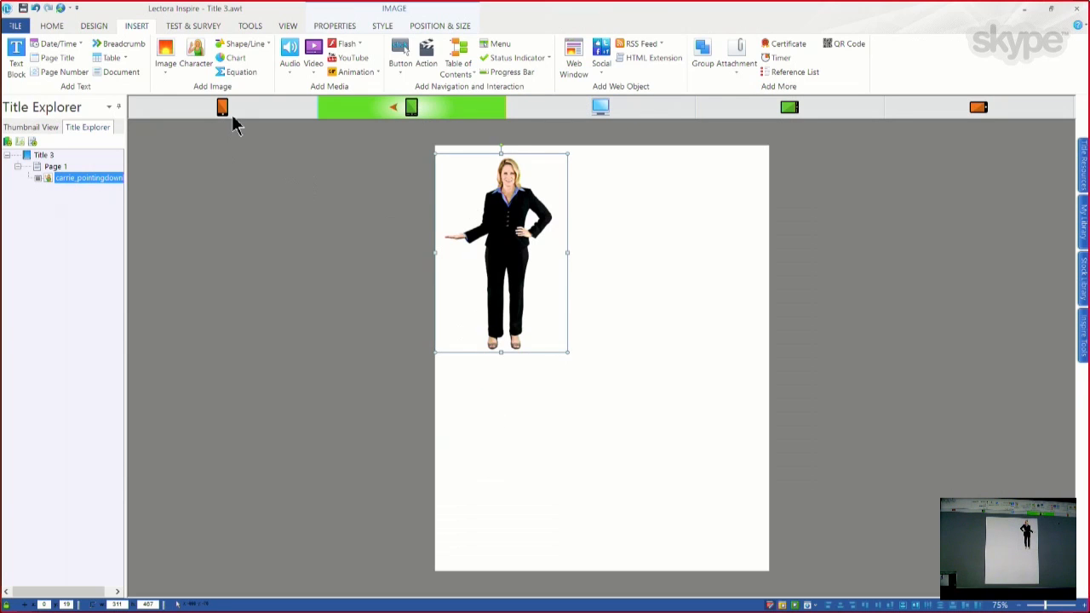
- On the portrait phone page, start deleting the character image but cancel, and hide it by moving it off the page to about X -283
left_click(235, 124)
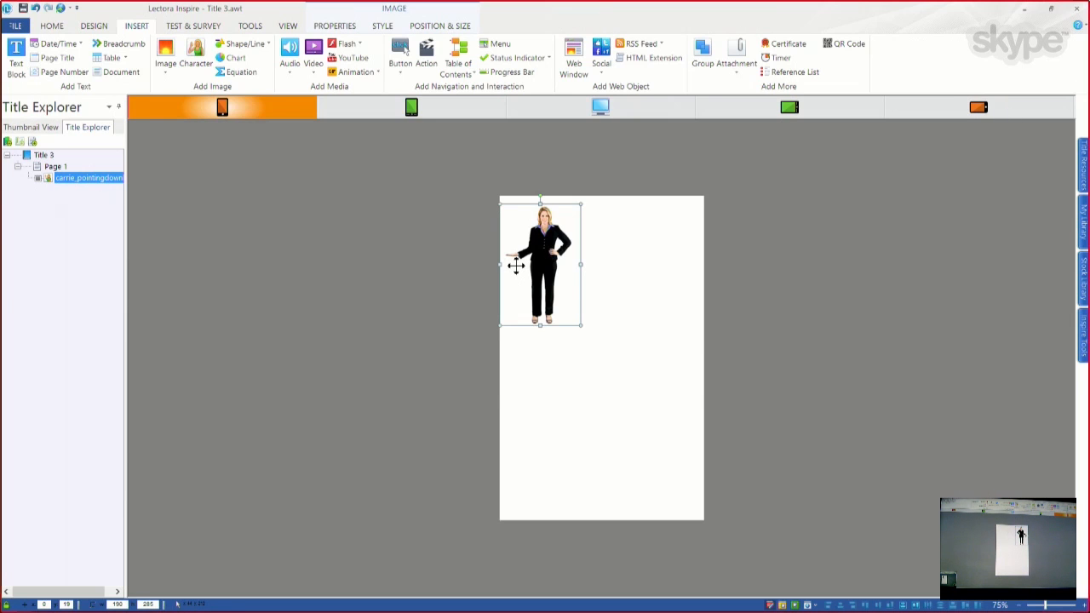
key("Delete")
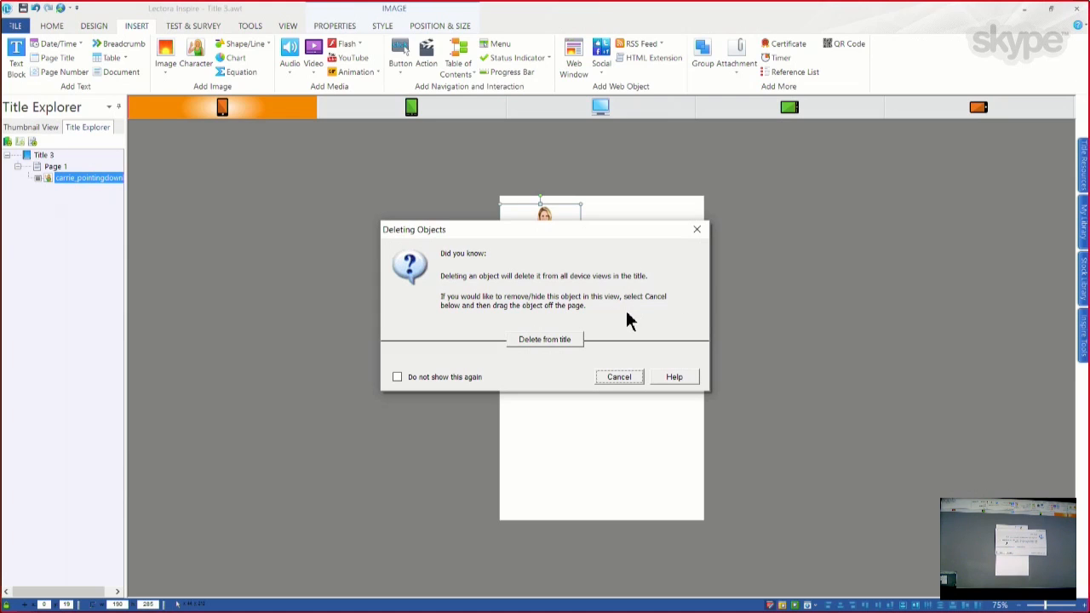
left_click(625, 376)
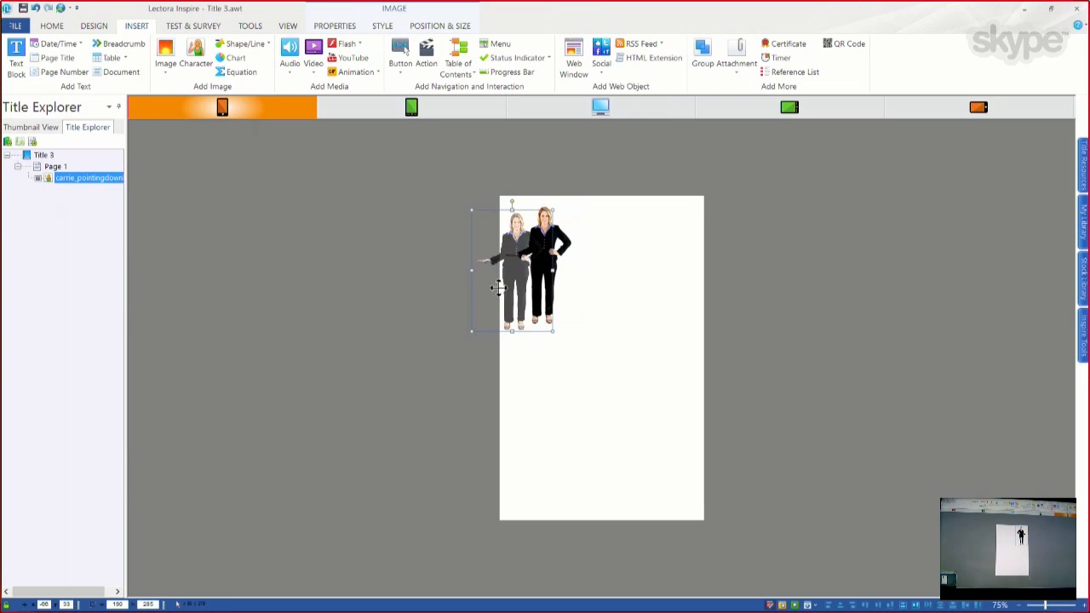
left_click_drag(546, 282, 426, 280)
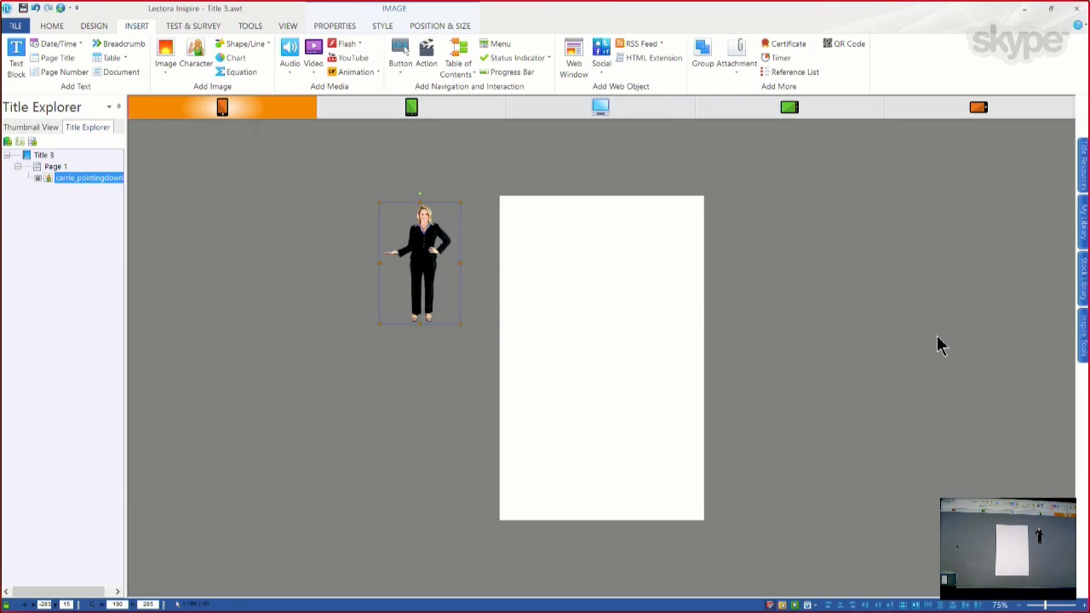
- Check the character image in the portrait tablet, desktop, landscape tablet and landscape phone views
left_click(413, 105)
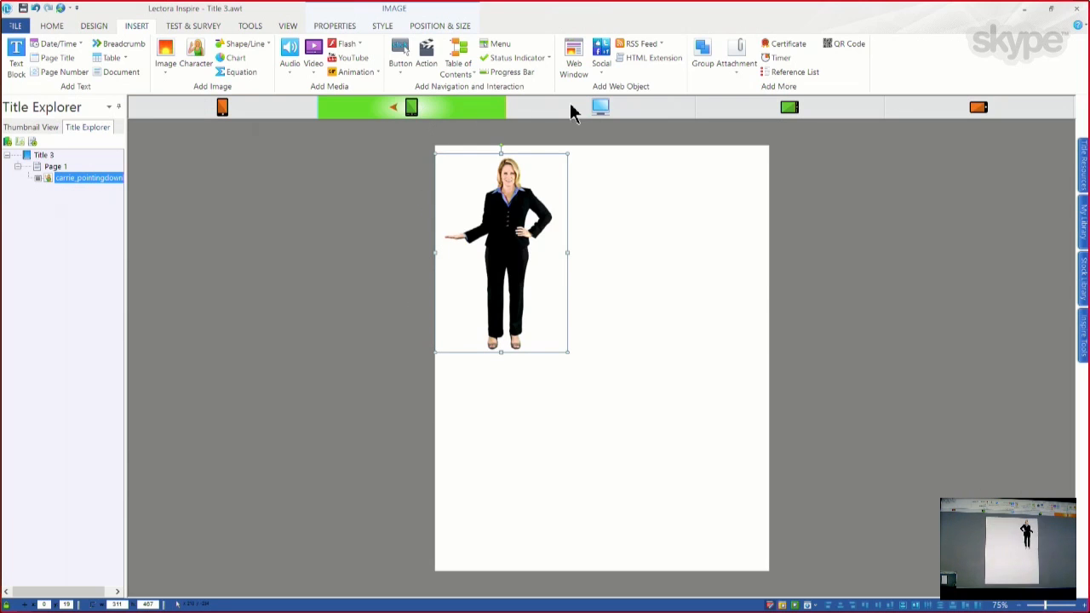
left_click(602, 105)
left_click(413, 108)
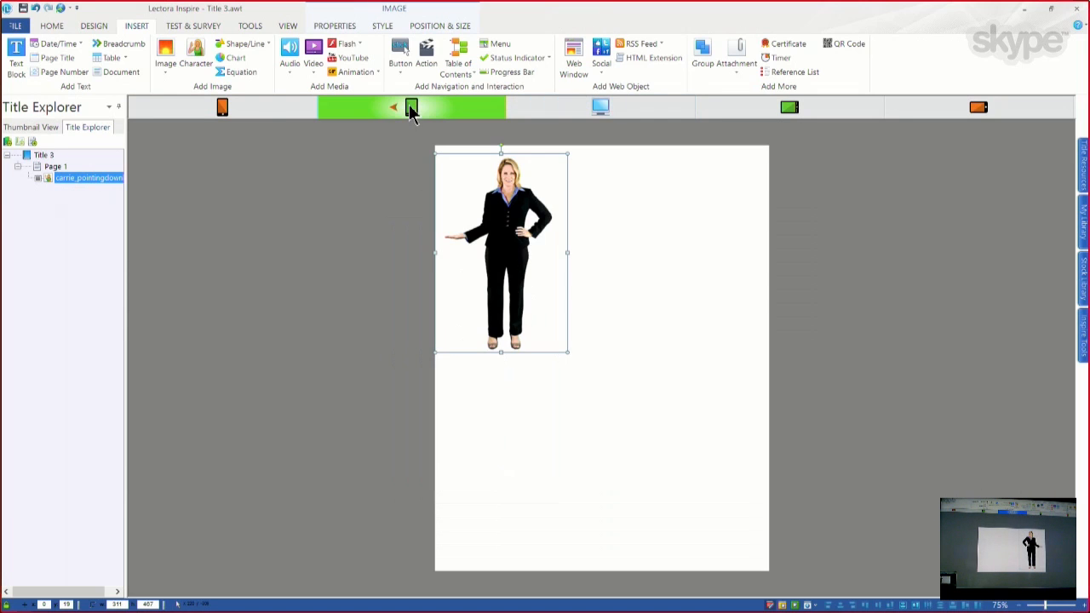
left_click(782, 111)
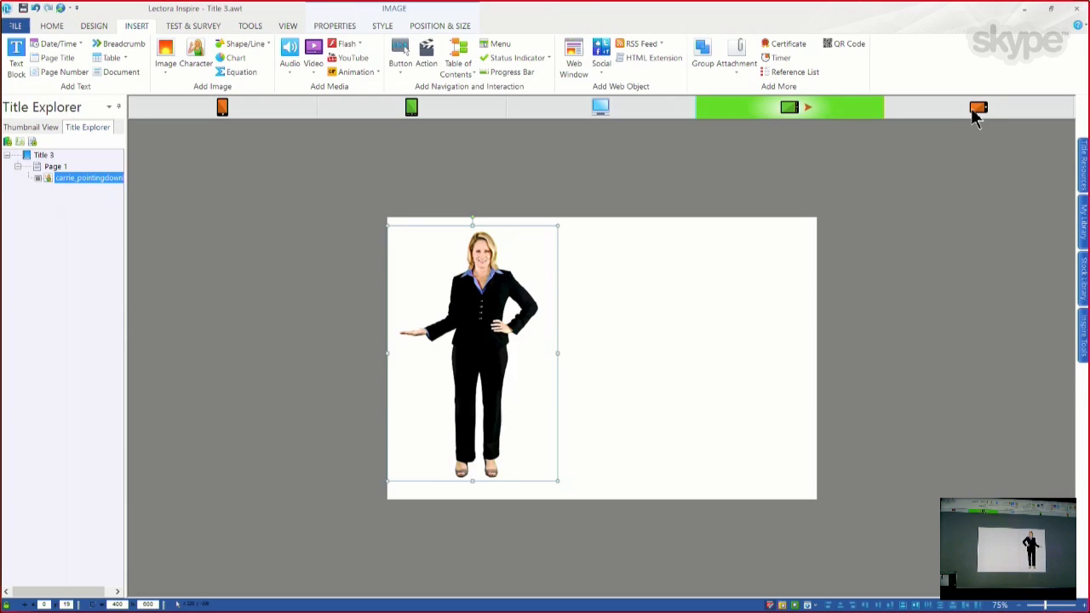
left_click(979, 110)
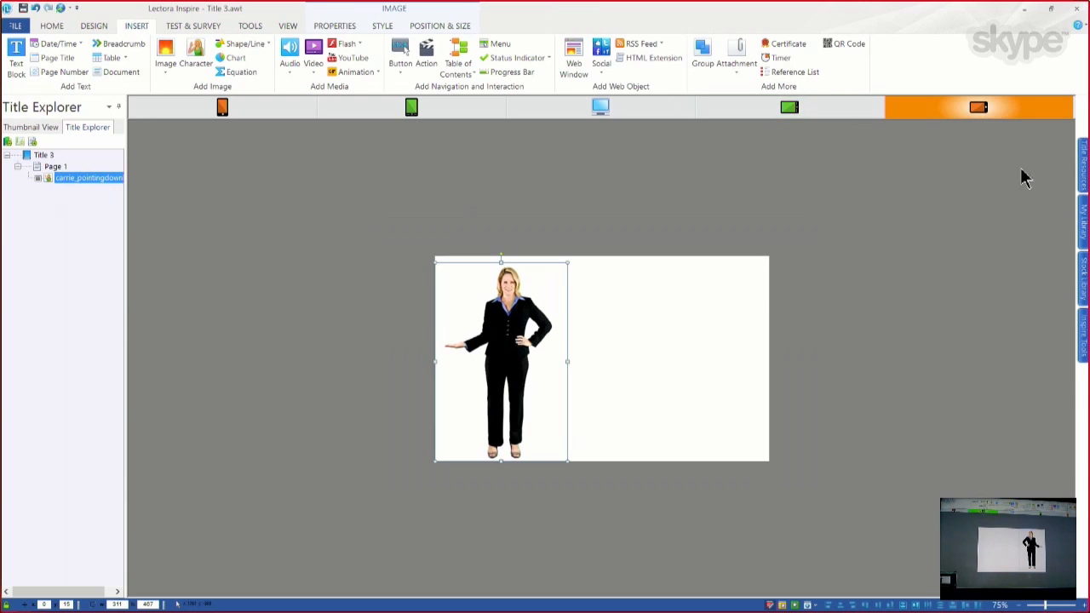
- Reset the character image's overrides from the desktop view and check the portrait phone and portrait tablet pages
left_click(598, 109)
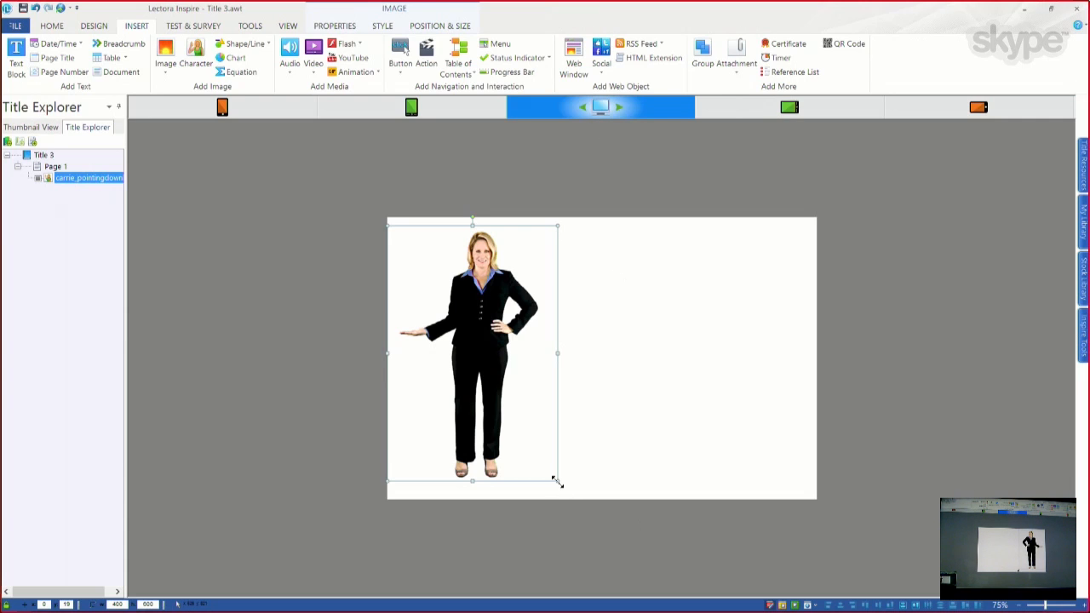
right_click(500, 318)
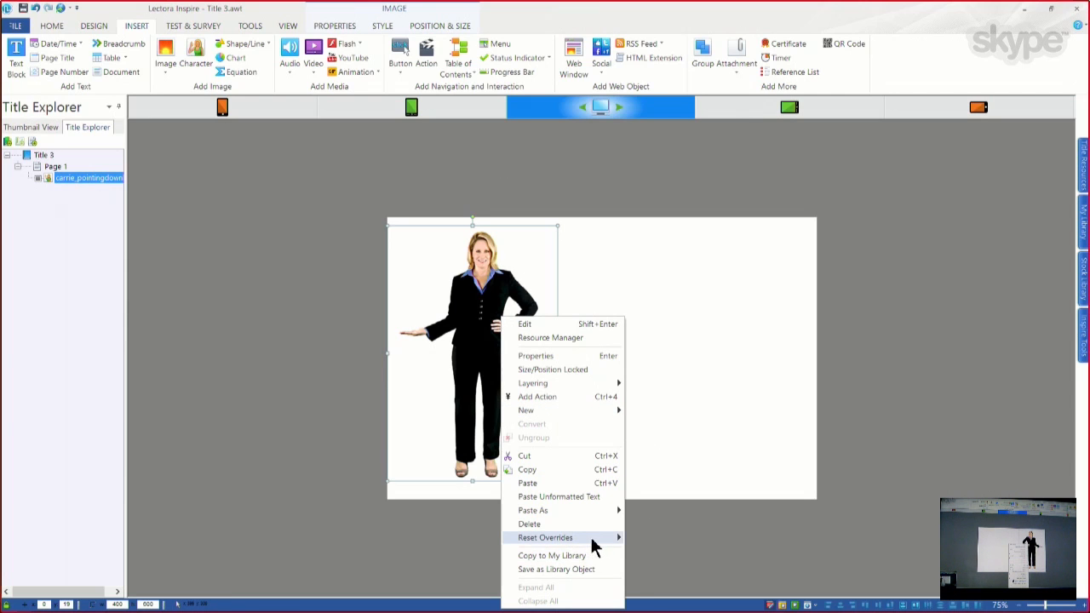
mouse_move(592, 538)
left_click(692, 552)
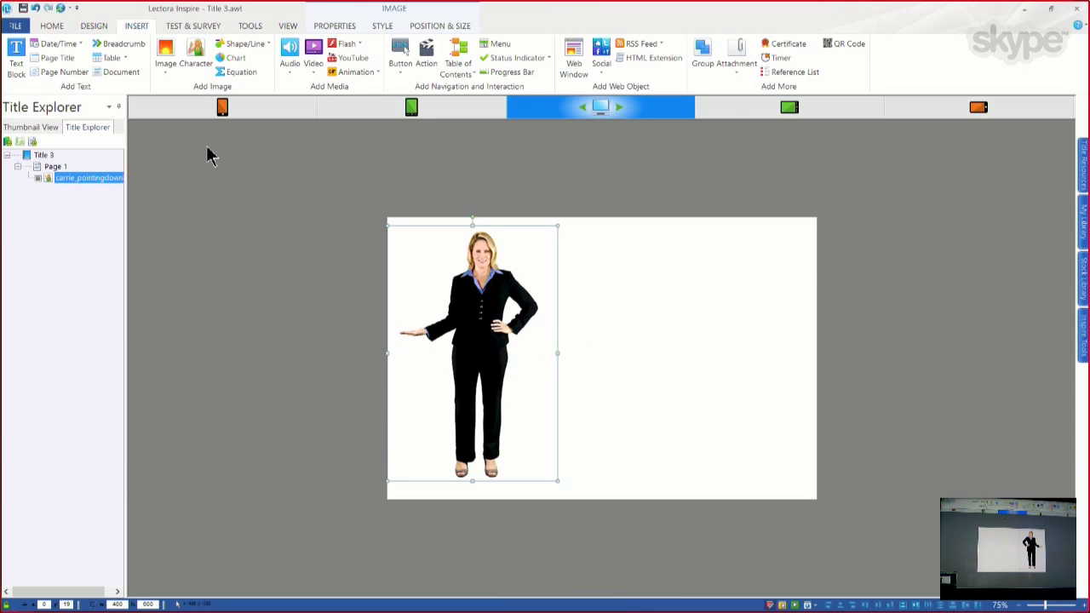
left_click(223, 119)
left_click(413, 108)
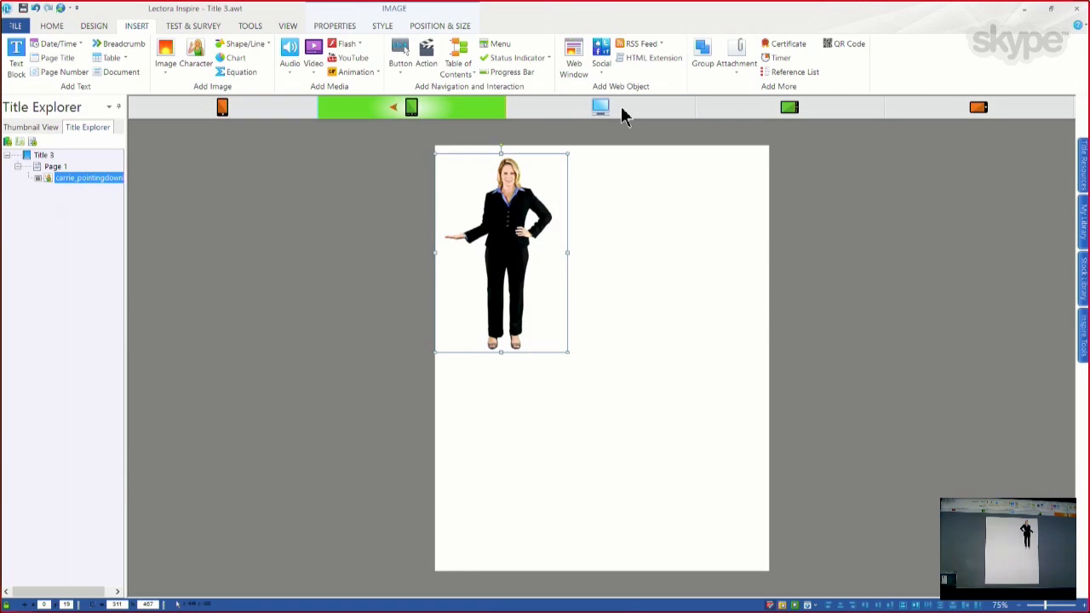
- On the desktop page, resize the character image to about 265 by 397 and place it in the lower-right corner at about X 737, Y 260
left_click(621, 107)
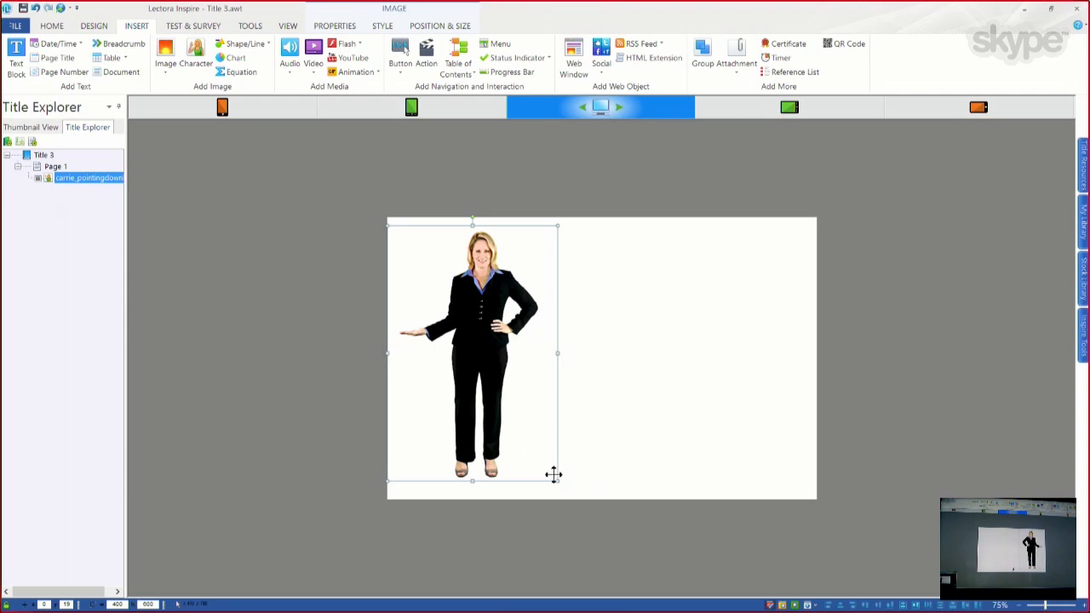
left_click_drag(560, 482, 473, 353)
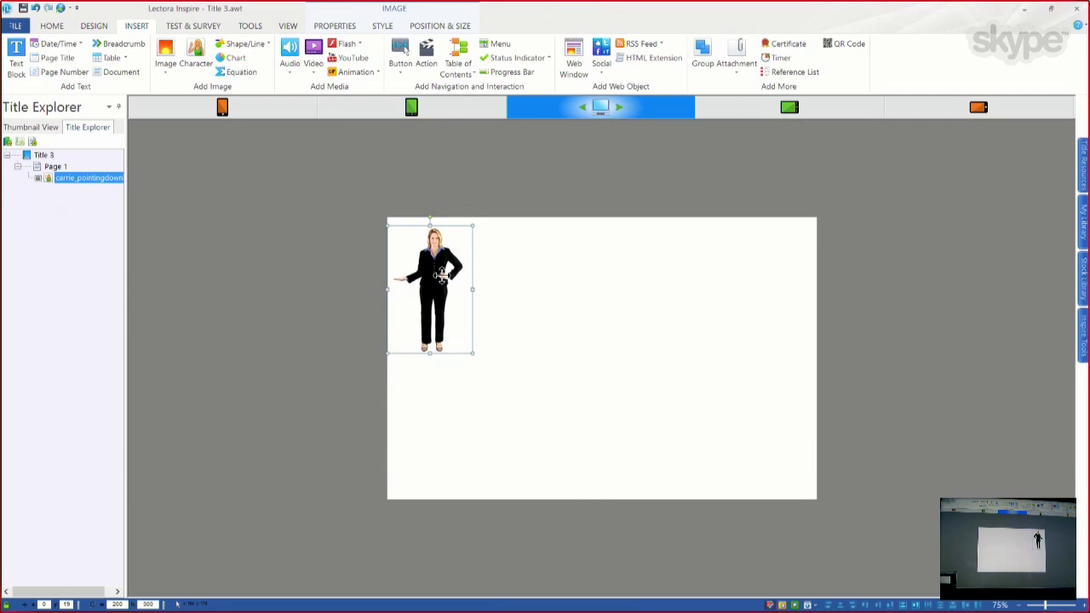
left_click_drag(441, 274, 780, 434)
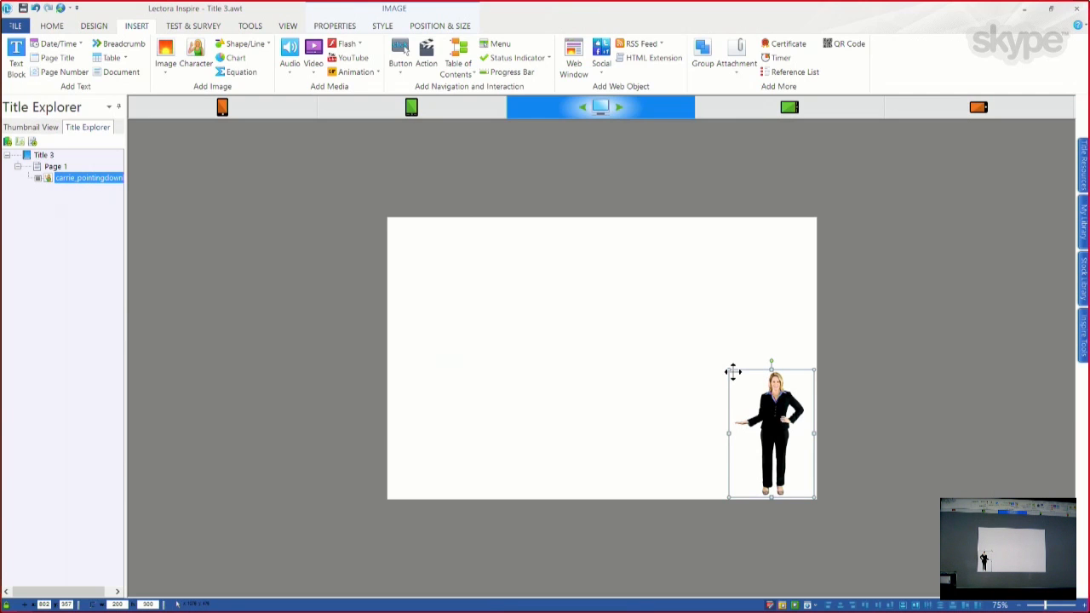
left_click_drag(728, 369, 701, 328)
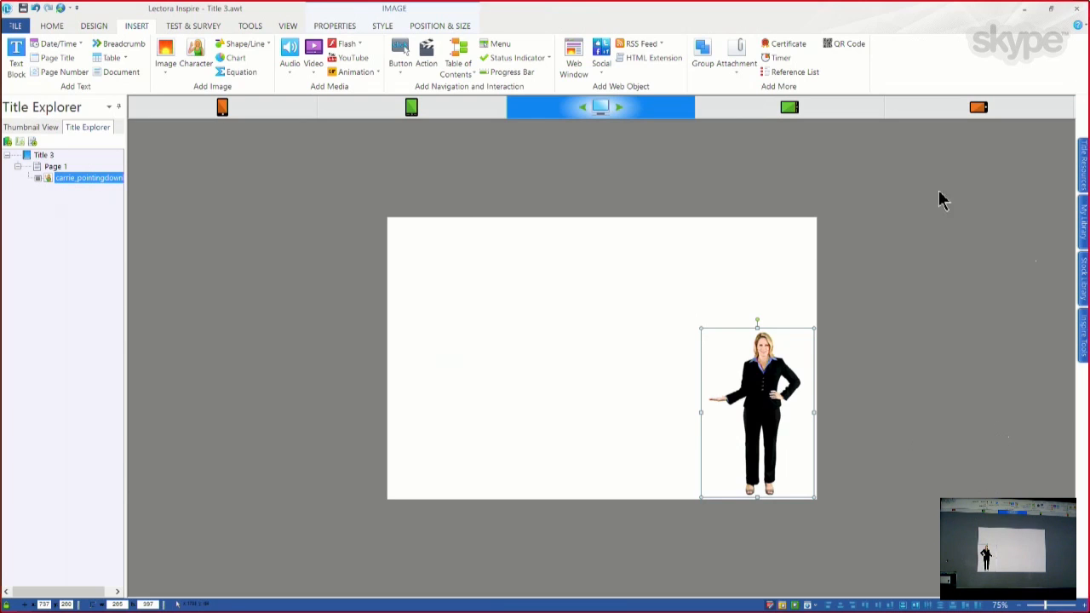
- Compare the inherited placement of the character image in the landscape tablet, landscape phone and portrait tablet views with the desktop view
left_click(791, 113)
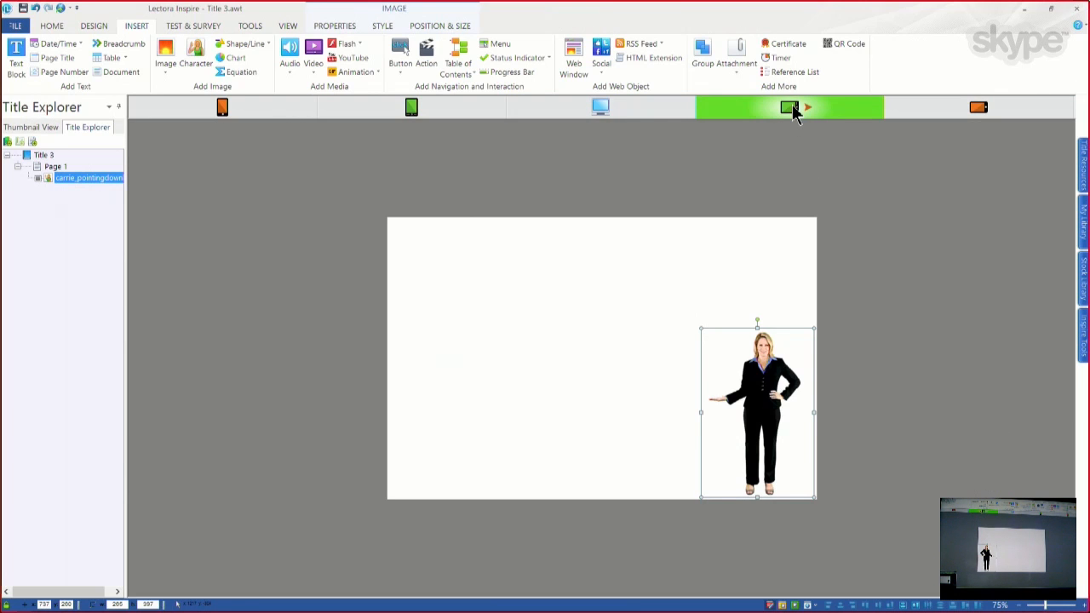
left_click(974, 110)
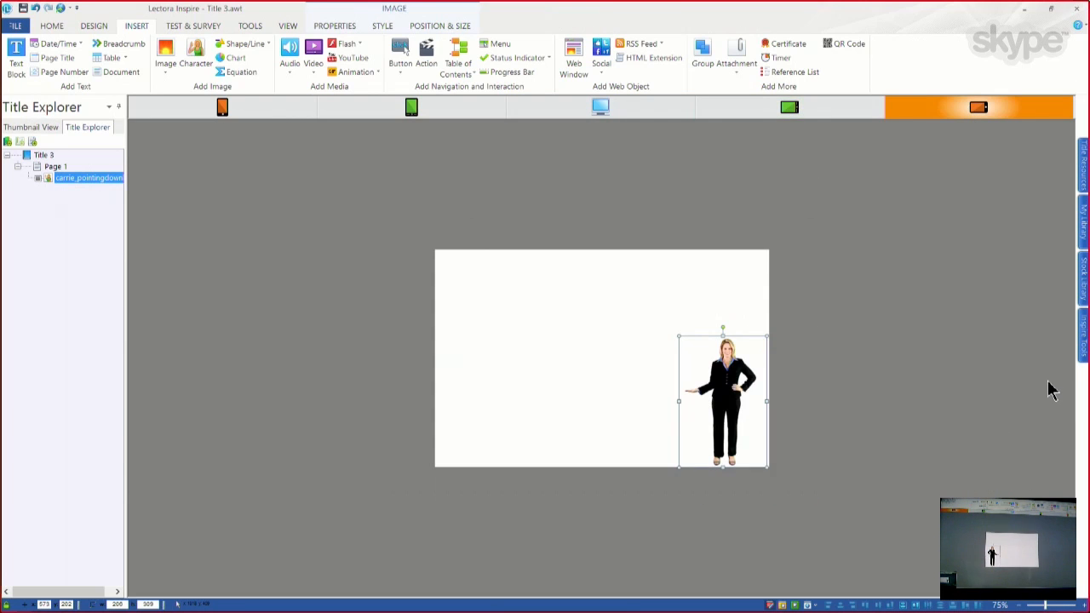
left_click(414, 111)
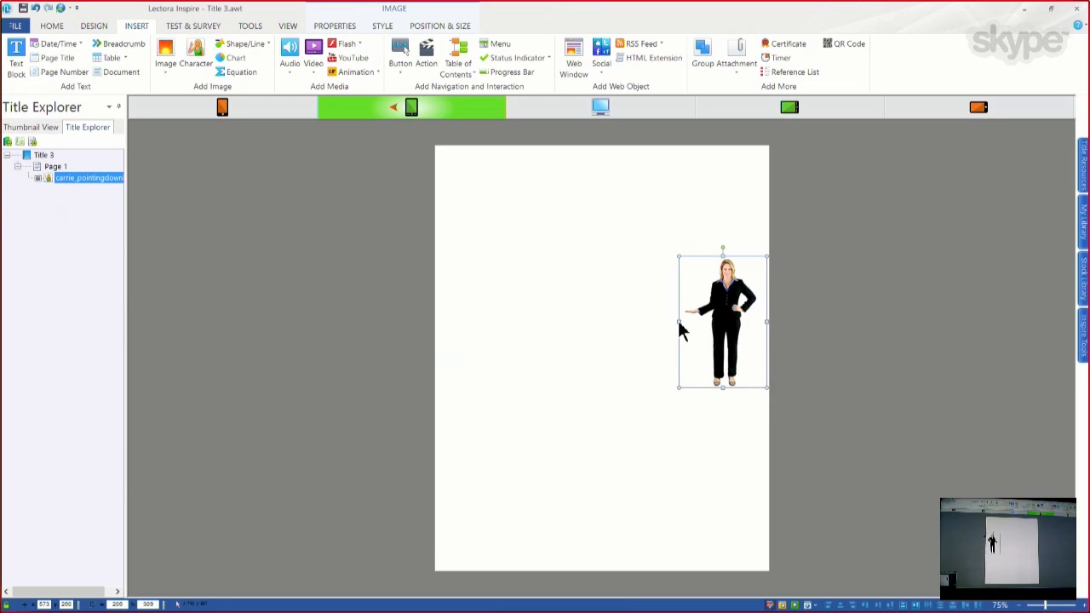
left_click(597, 111)
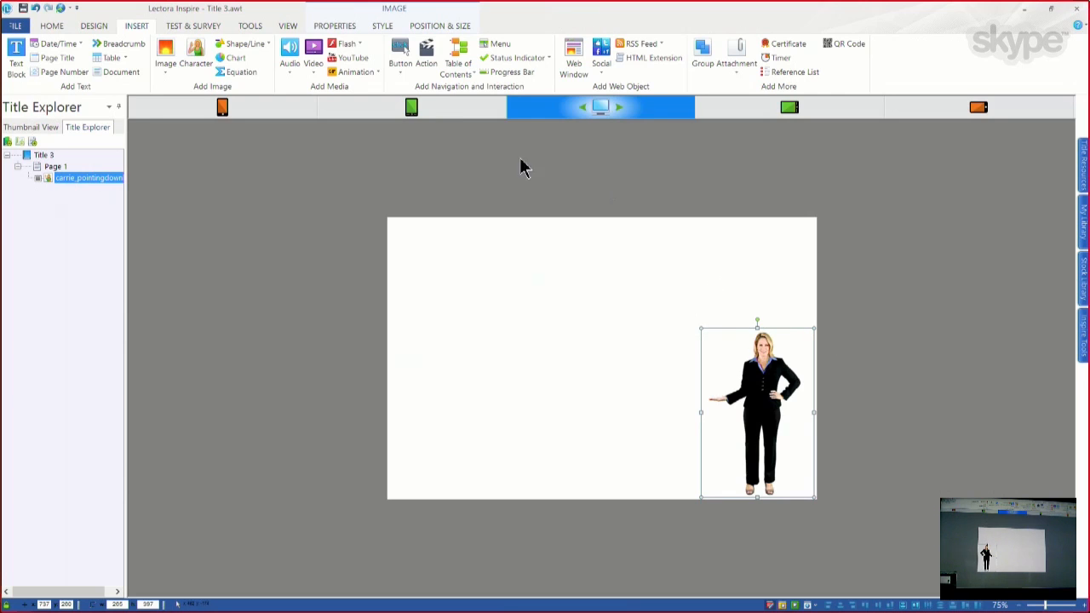
left_click(415, 114)
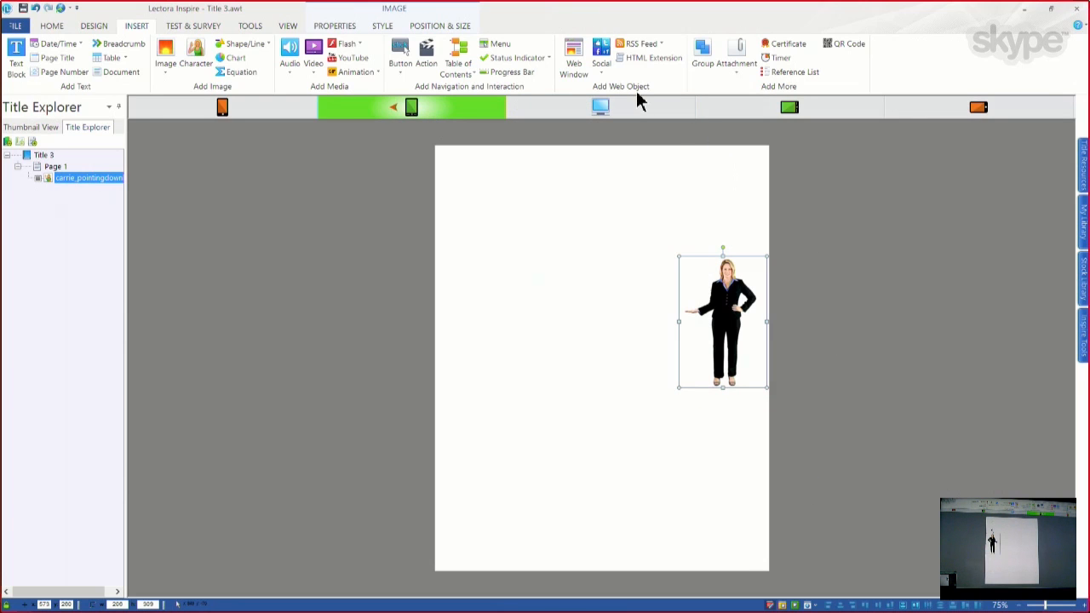
- Move the character image to the bottom centre of the desktop page at about X 354, Y 265, and enable Offset from Bottom
left_click(619, 107)
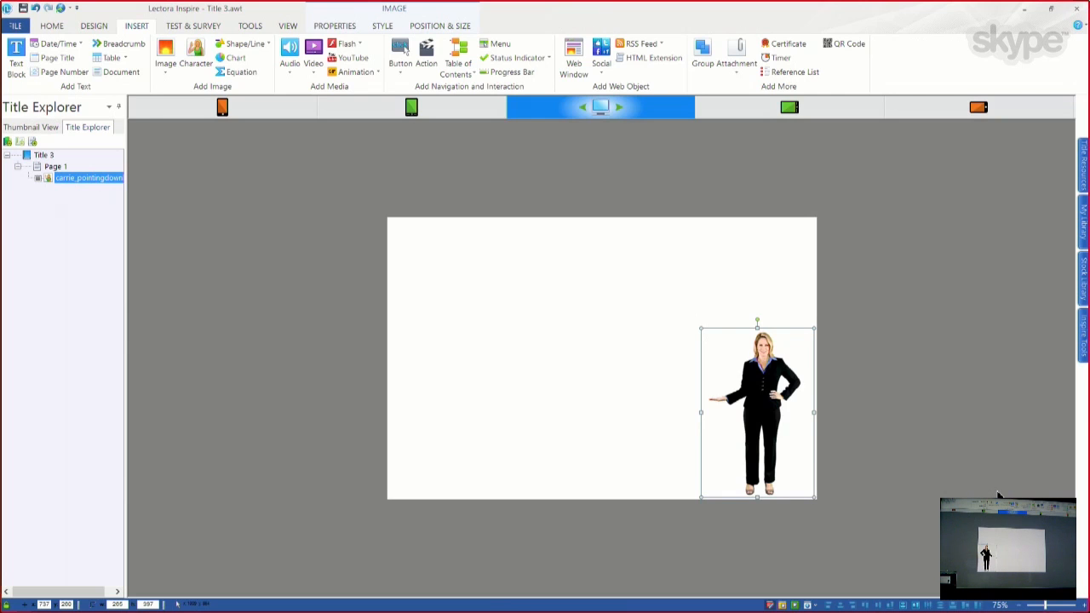
left_click_drag(777, 419, 615, 420)
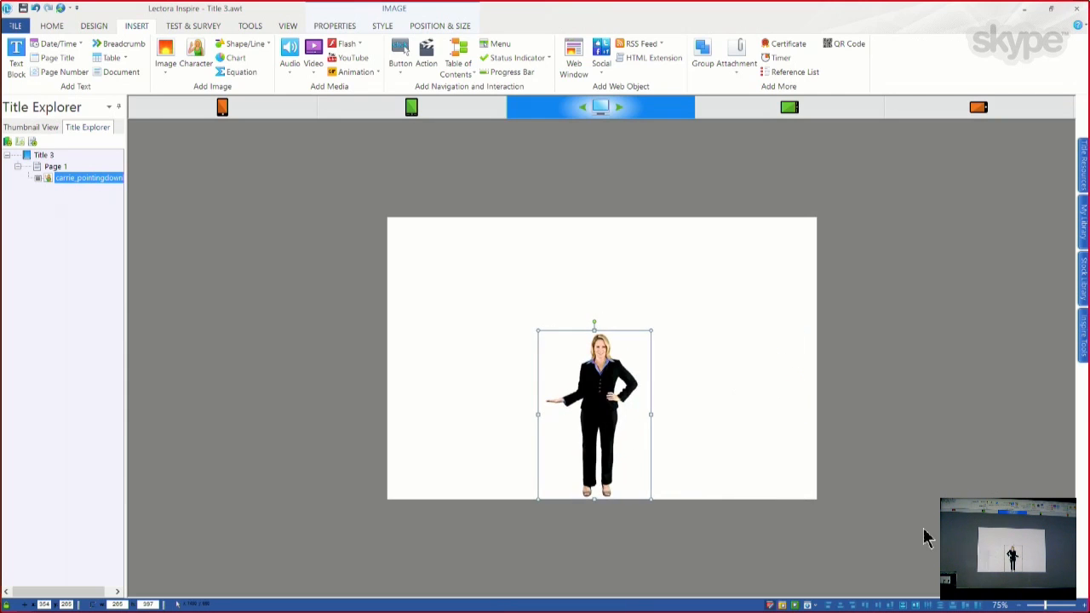
left_click(459, 25)
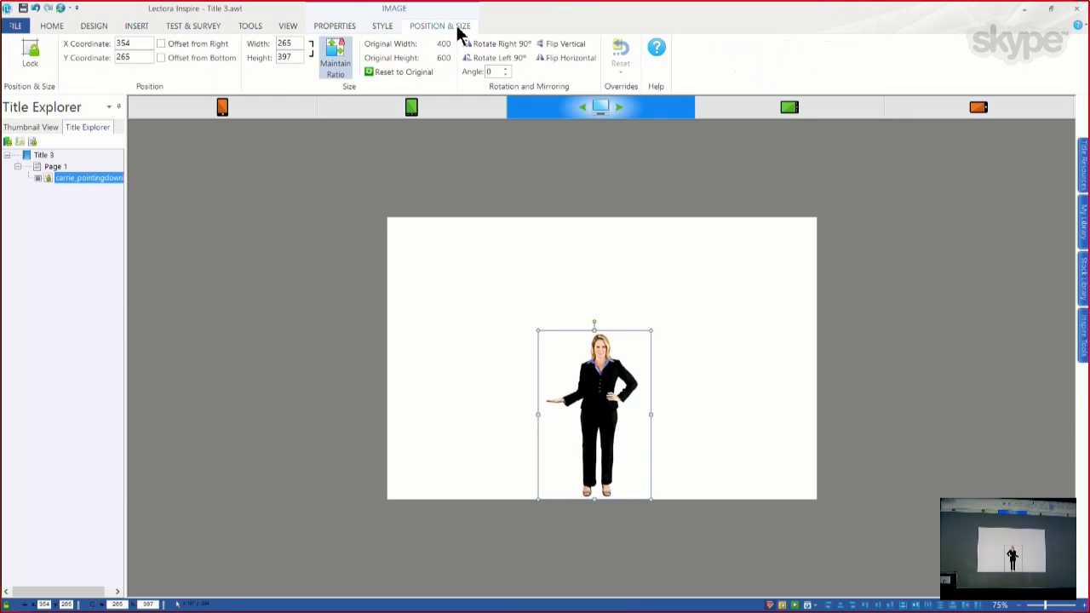
left_click(162, 57)
- Check the bottom-anchored character image in the landscape tablet, portrait tablet, portrait phone and landscape phone views
left_click(789, 109)
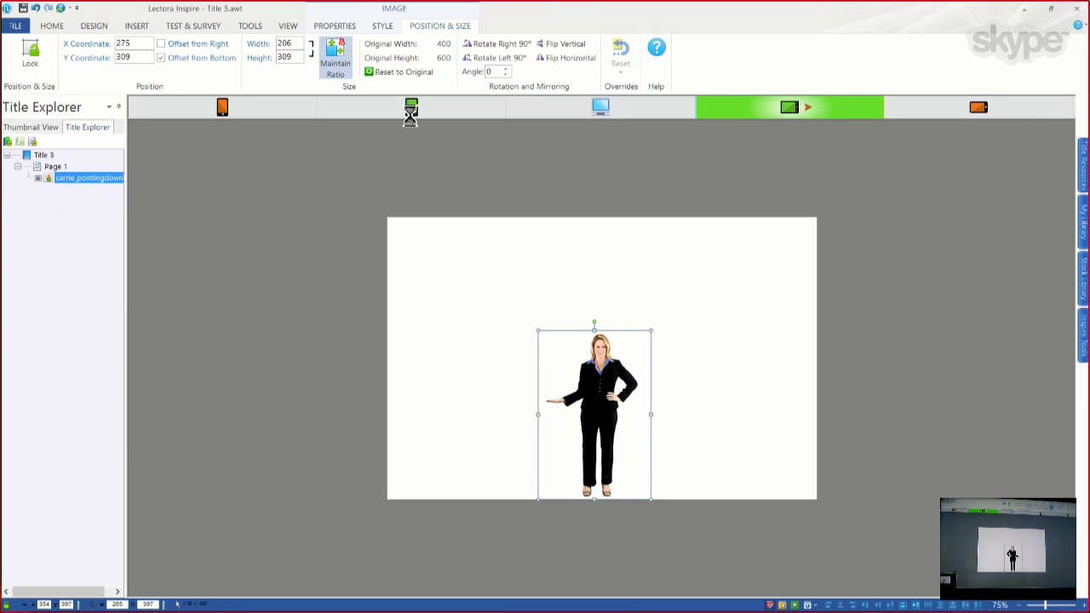
left_click(409, 109)
left_click(224, 108)
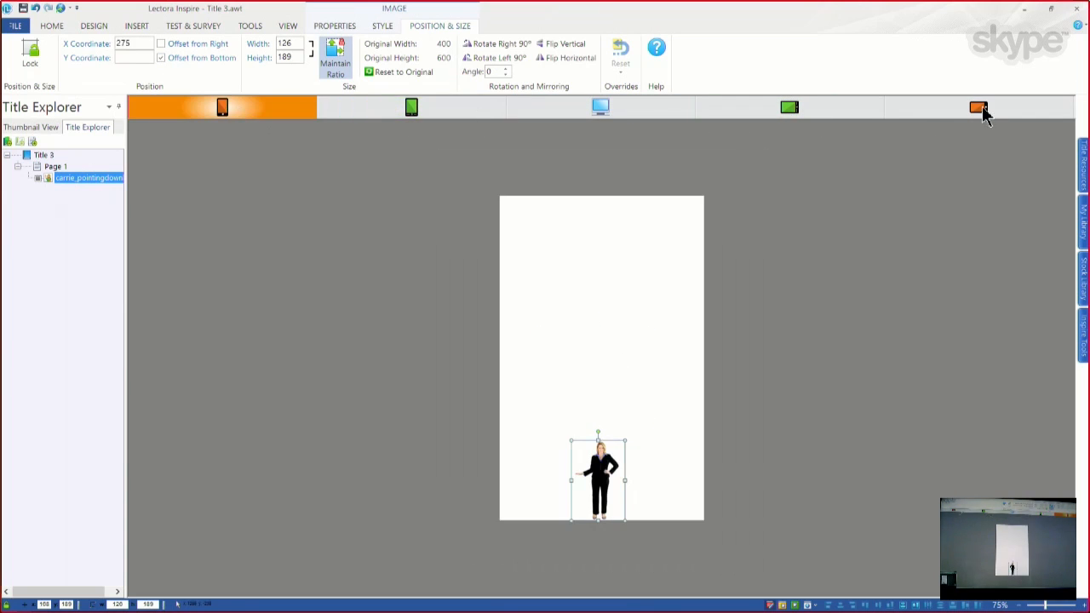
left_click(981, 109)
- Move the character image along the desktop page's bottom edge to about X 683 and enable Offset from Right
left_click(624, 110)
left_click_drag(595, 384, 735, 386)
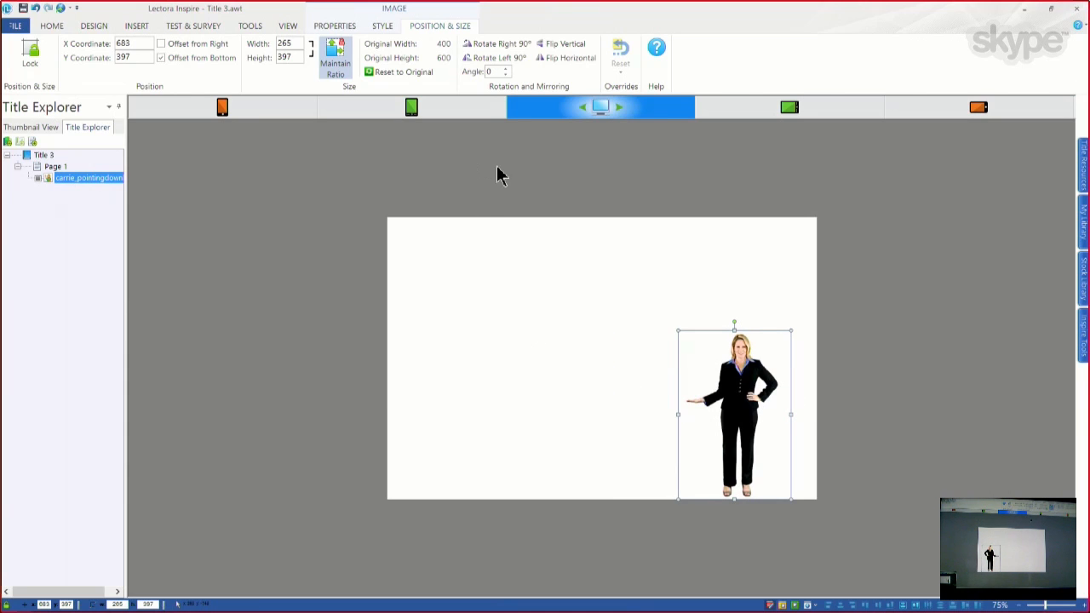
left_click(162, 44)
- Check how the right and bottom offsets position the character image in each portrait and landscape tablet and phone view
left_click(413, 107)
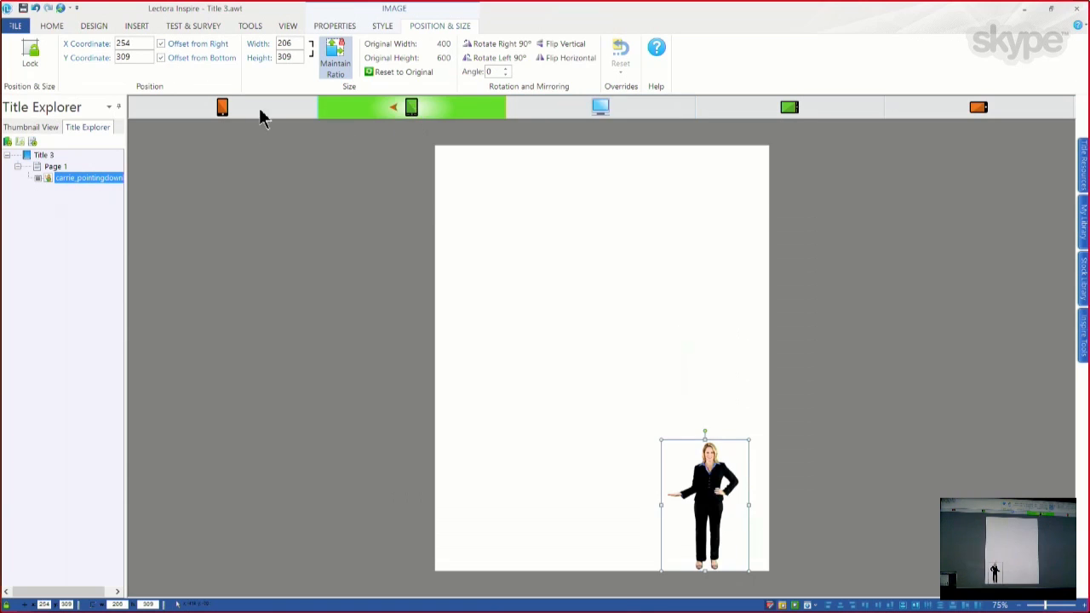
left_click(228, 116)
left_click(789, 113)
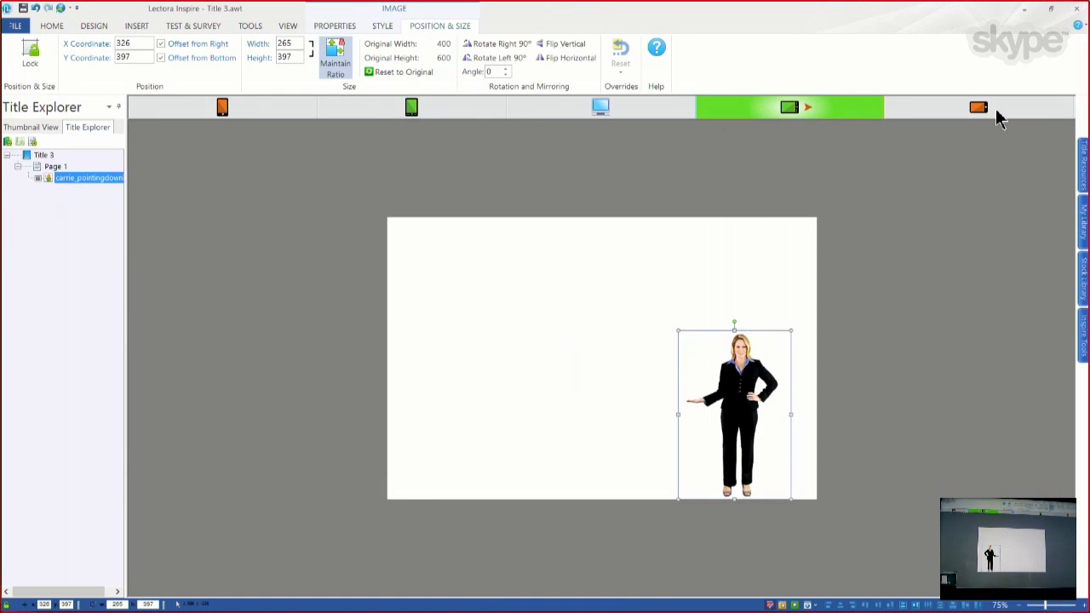
left_click(995, 113)
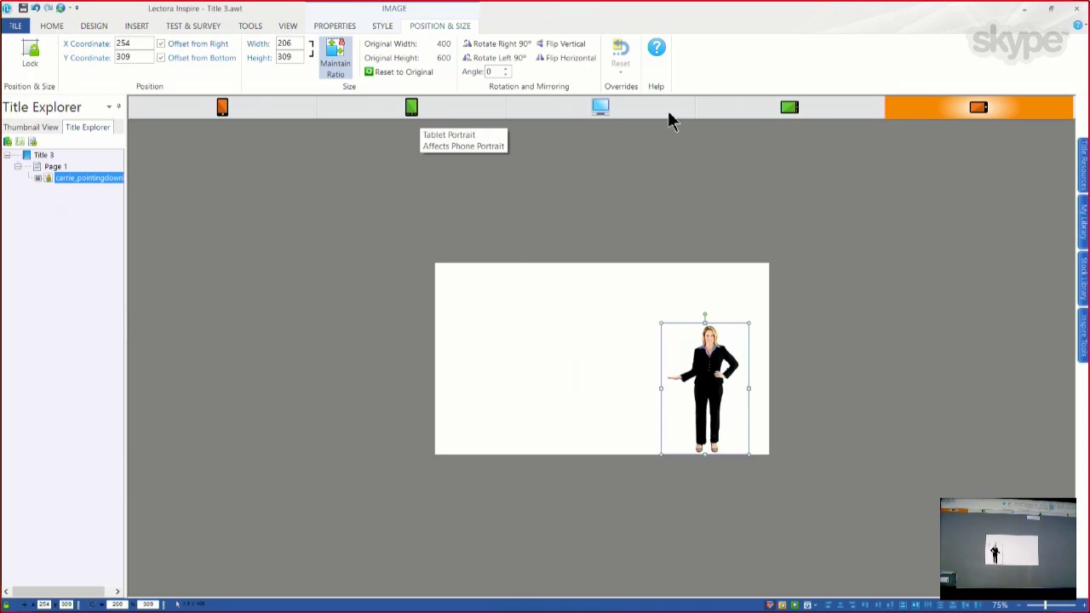
left_click(610, 115)
left_click(414, 117)
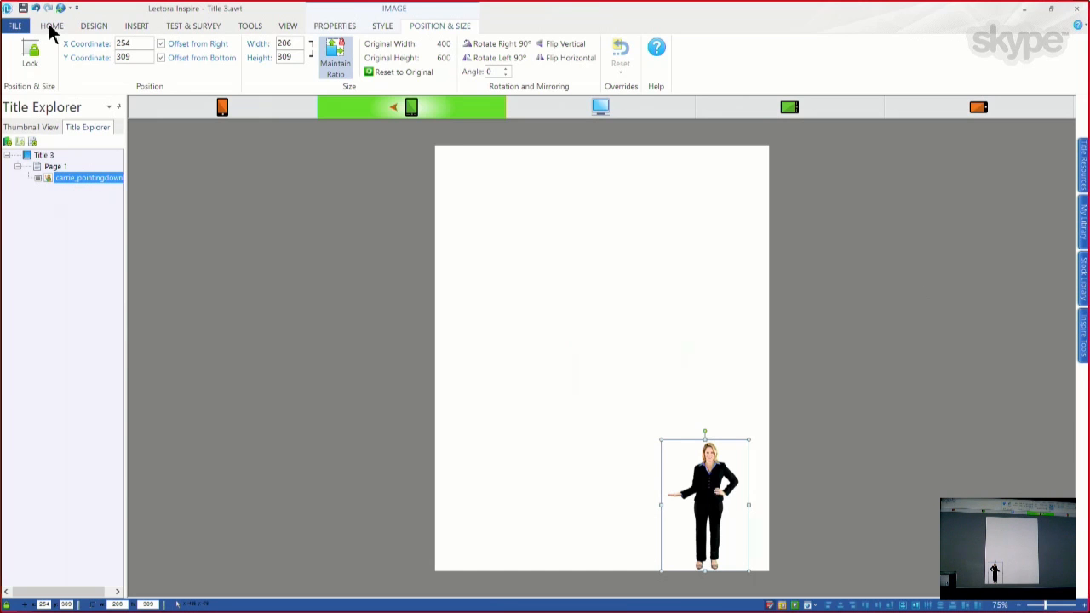
- Open the existing title Responsive Hotel from its Responsive Hotel folder without saving the changes to Title 3
left_click(19, 27)
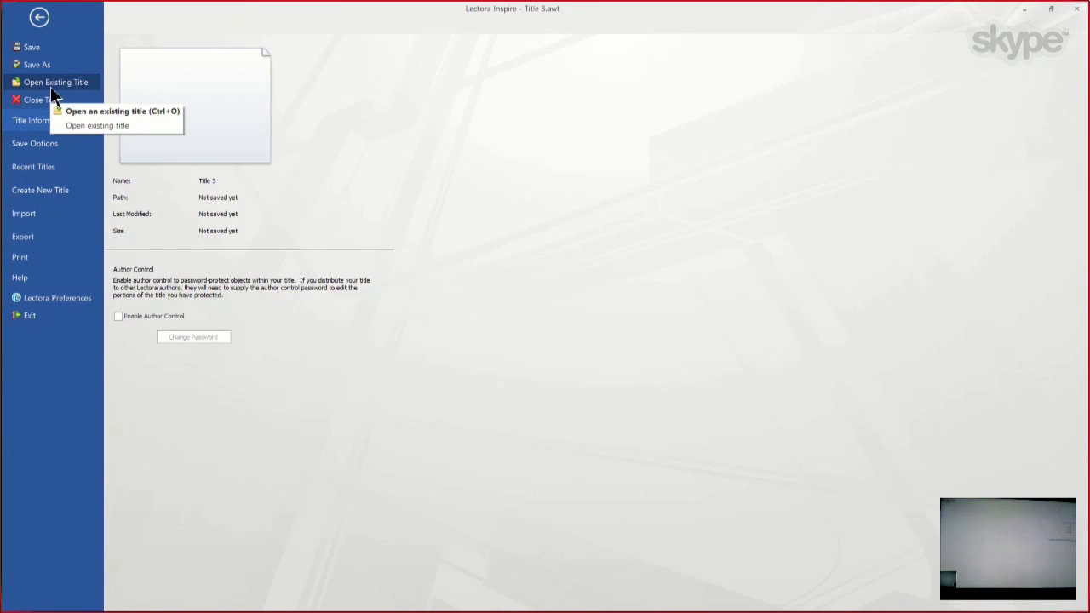
left_click(53, 86)
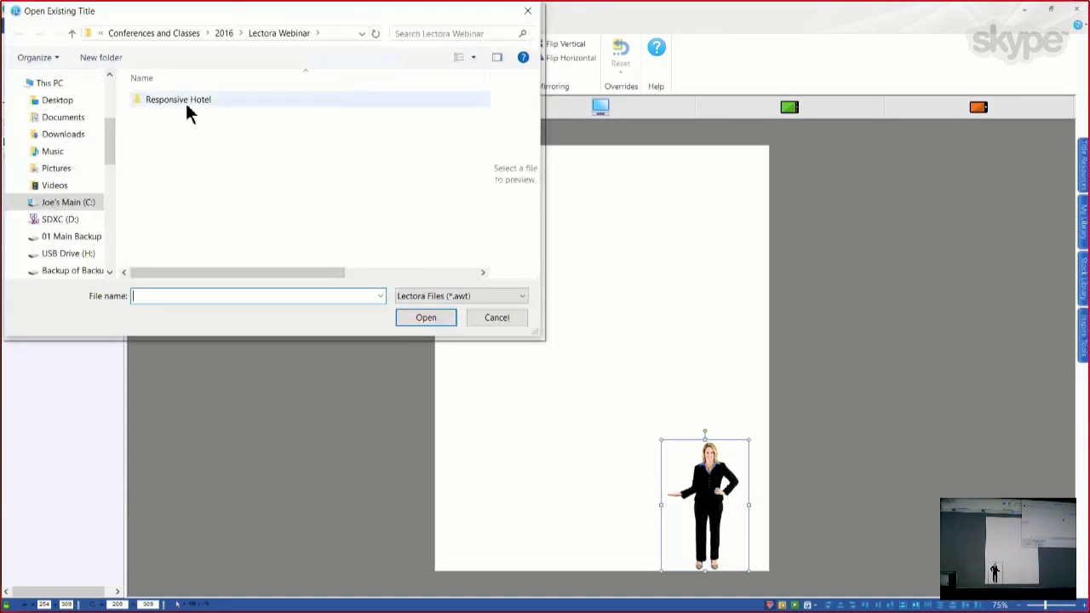
double_click(186, 108)
double_click(178, 162)
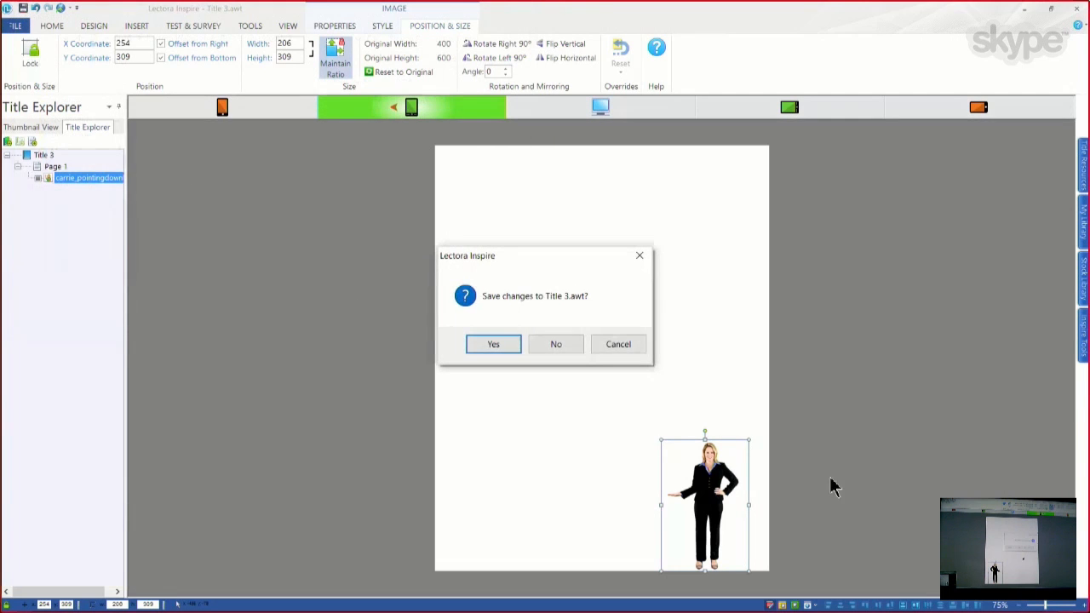
left_click(561, 345)
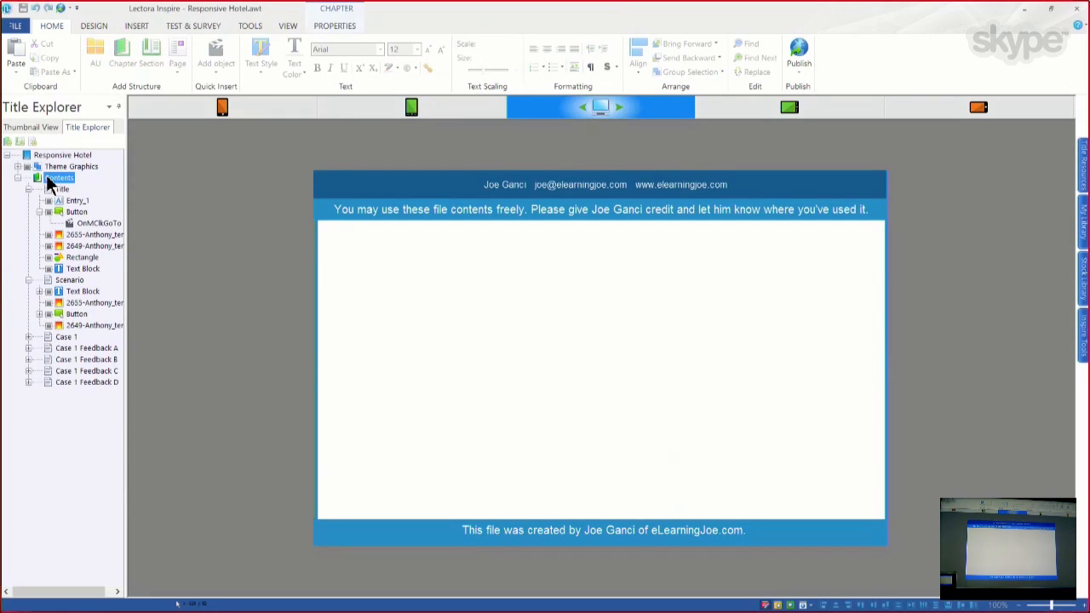
- Publish all pages of the Responsive Hotel title to Web (HTML), with index.html as the first page
left_click(799, 82)
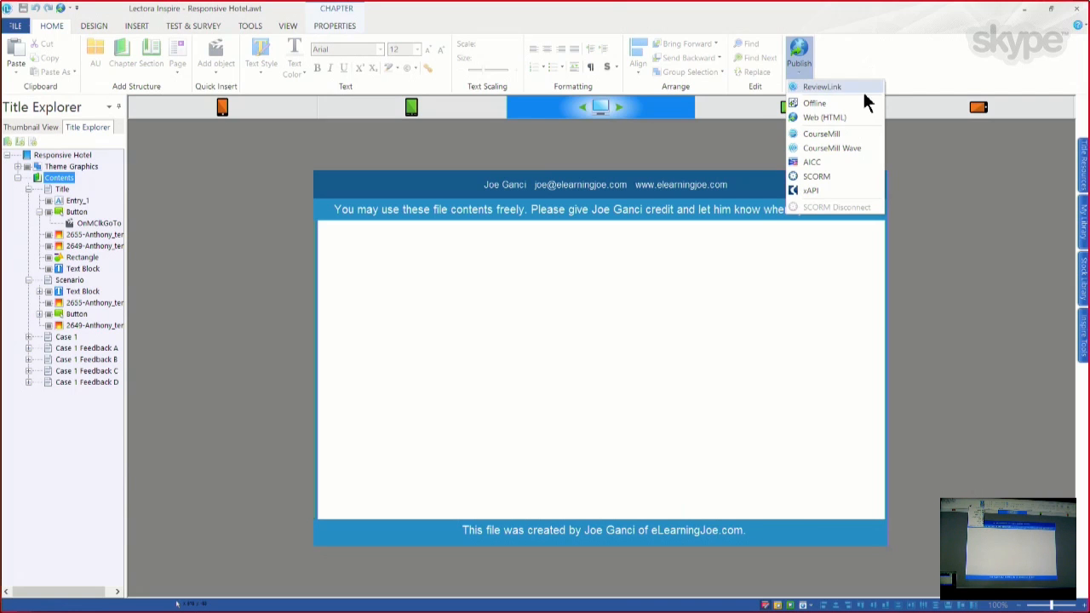
left_click(840, 117)
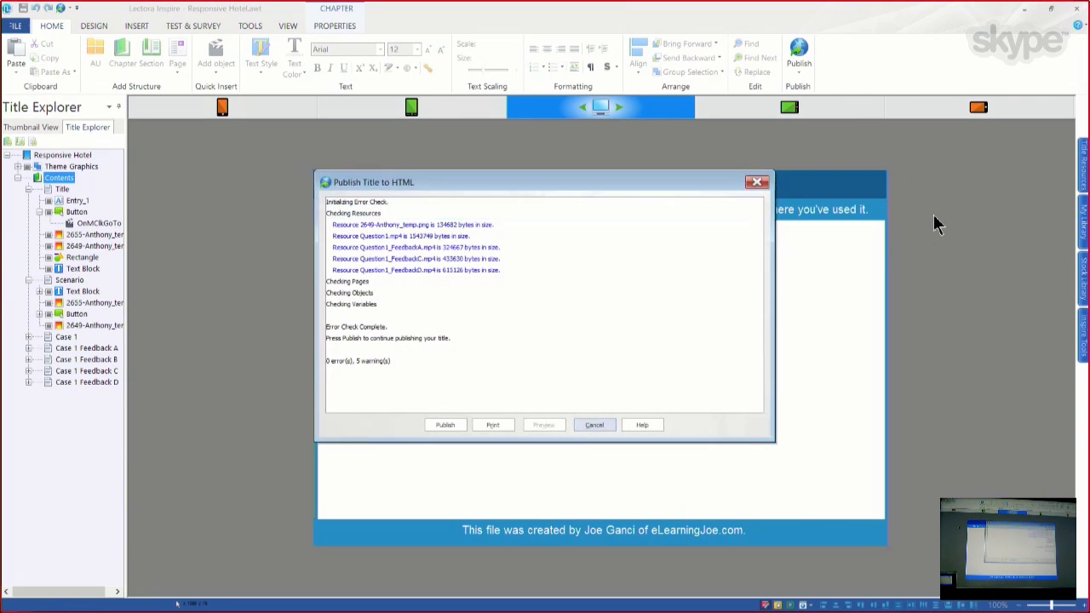
left_click(451, 427)
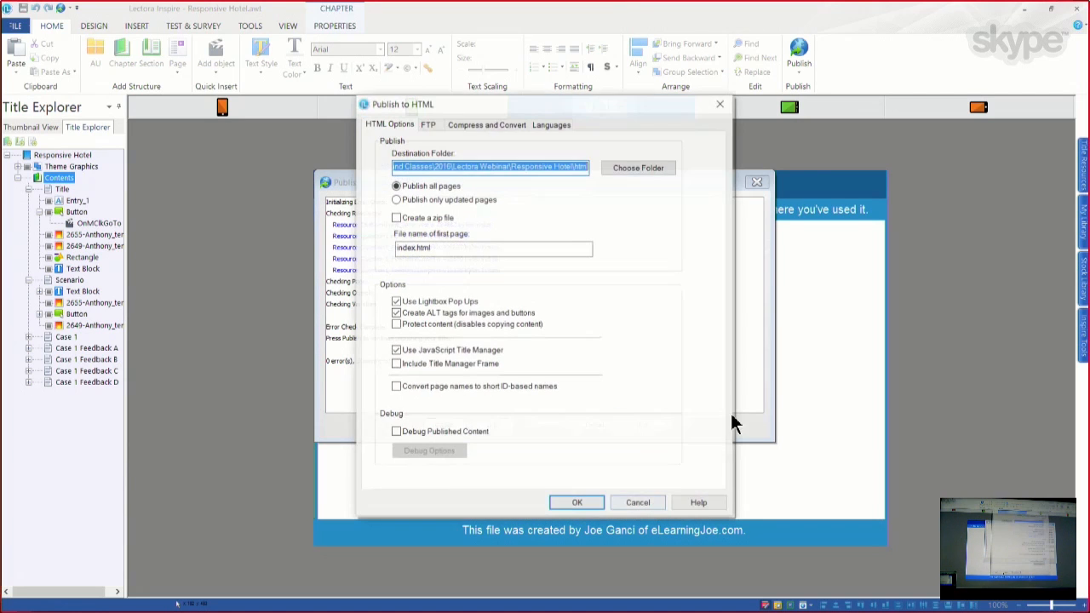
left_click(578, 503)
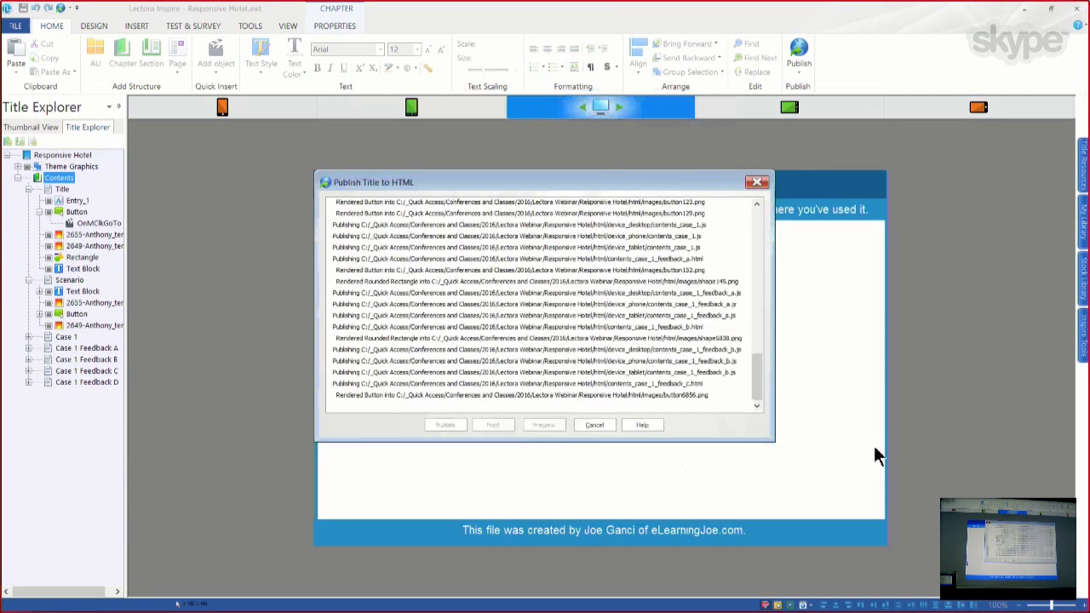
- Preview the published title in the browser, resize its window narrower and wider to check the responsive layouts, and finish the publishing dialog
left_click(539, 429)
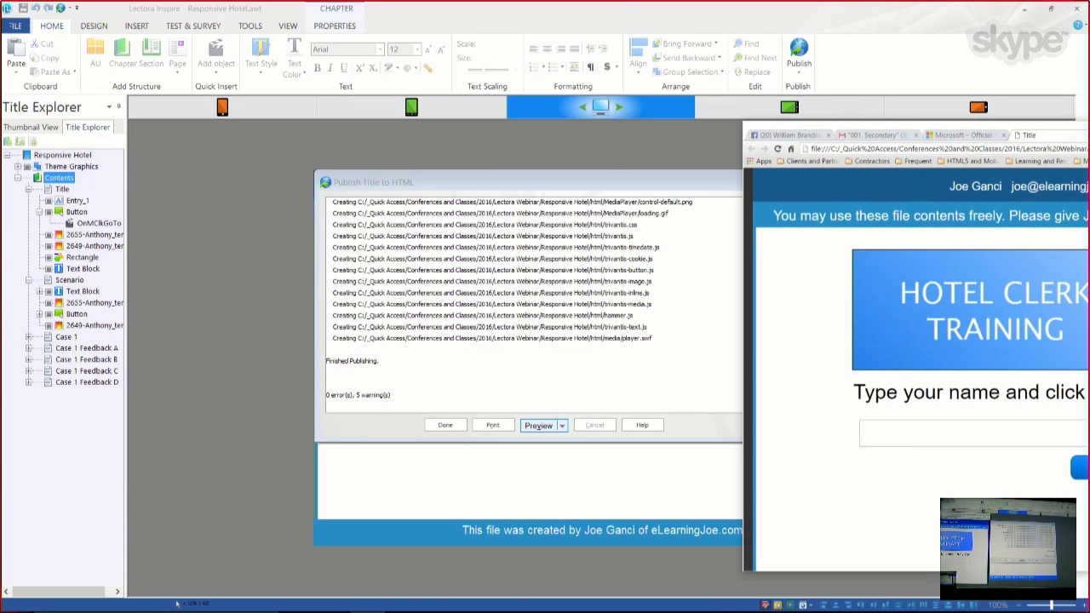
left_click_drag(1088, 127, 931, 59)
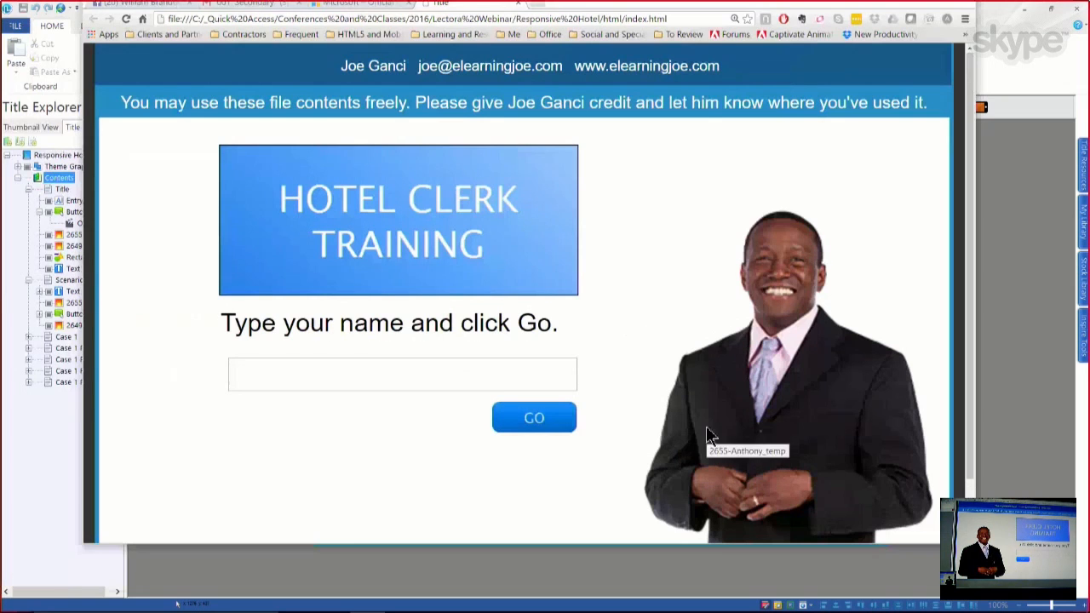
left_click_drag(953, 543, 595, 594)
left_click_drag(589, 547, 602, 465)
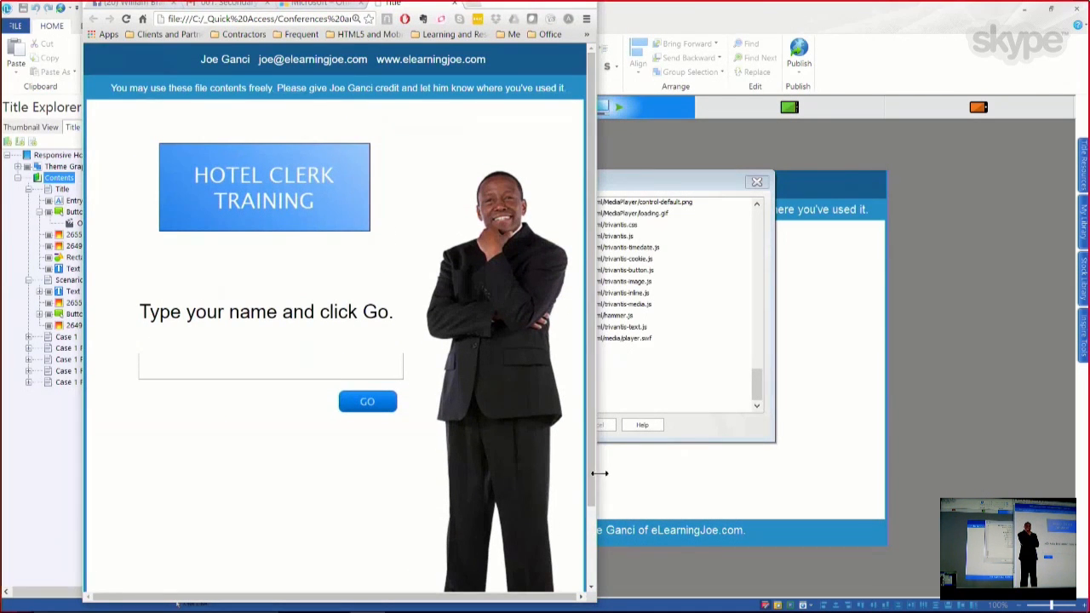
left_click_drag(596, 474, 764, 475)
left_click(965, 417)
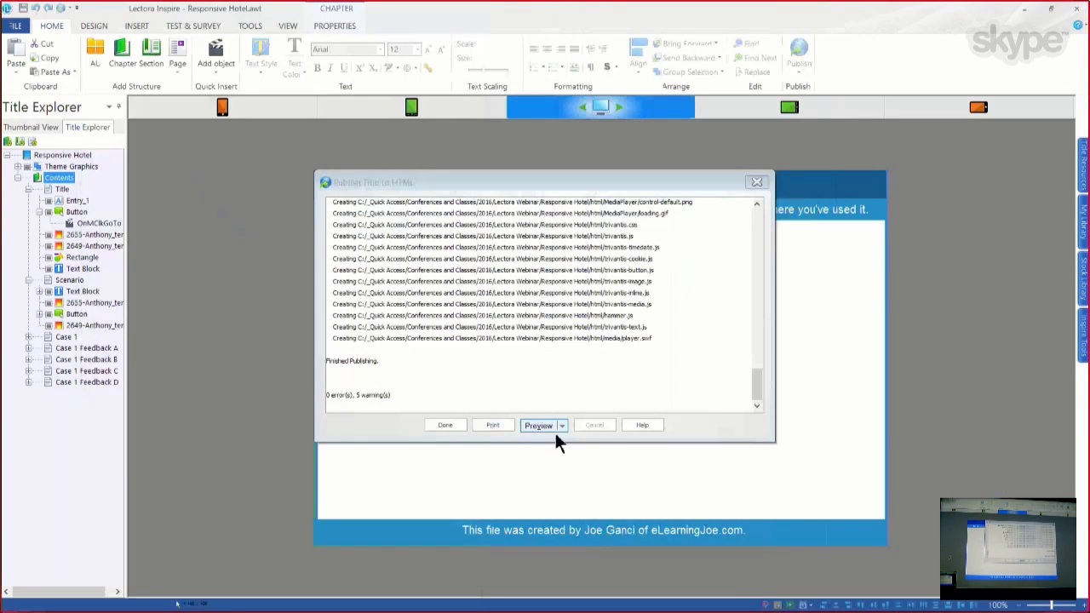
left_click(444, 425)
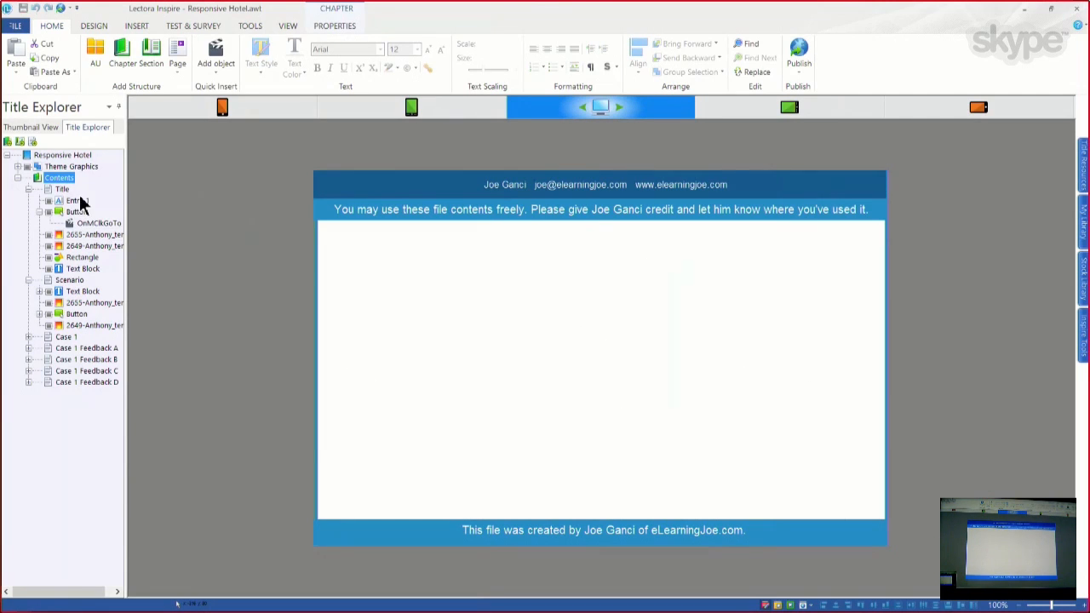
- Select the image of the smiling man with clasped hands on the Title page and display its position and size settings
left_click(96, 235)
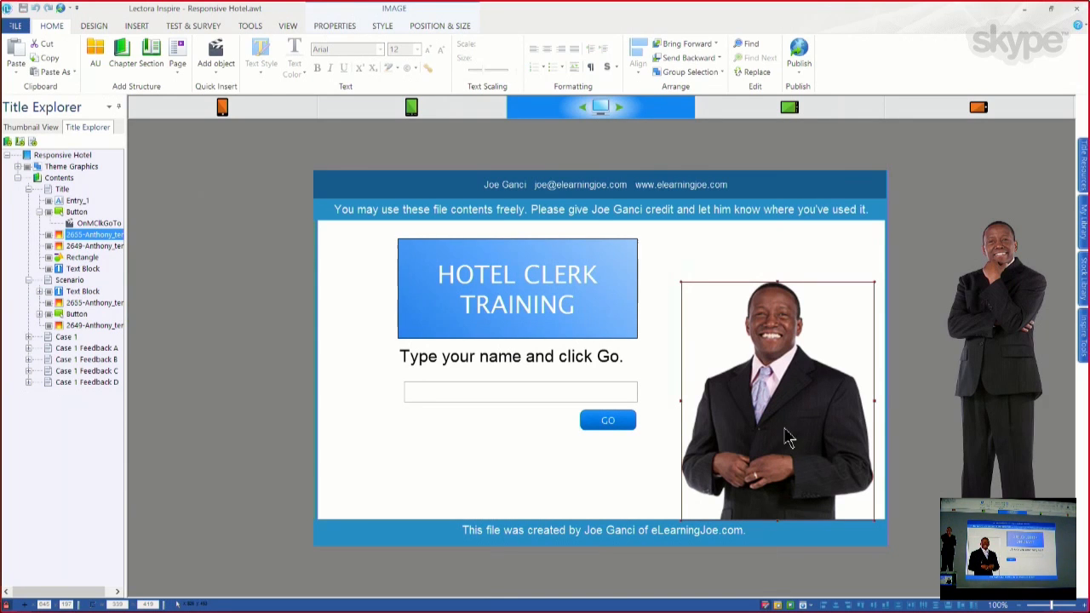
left_click(435, 26)
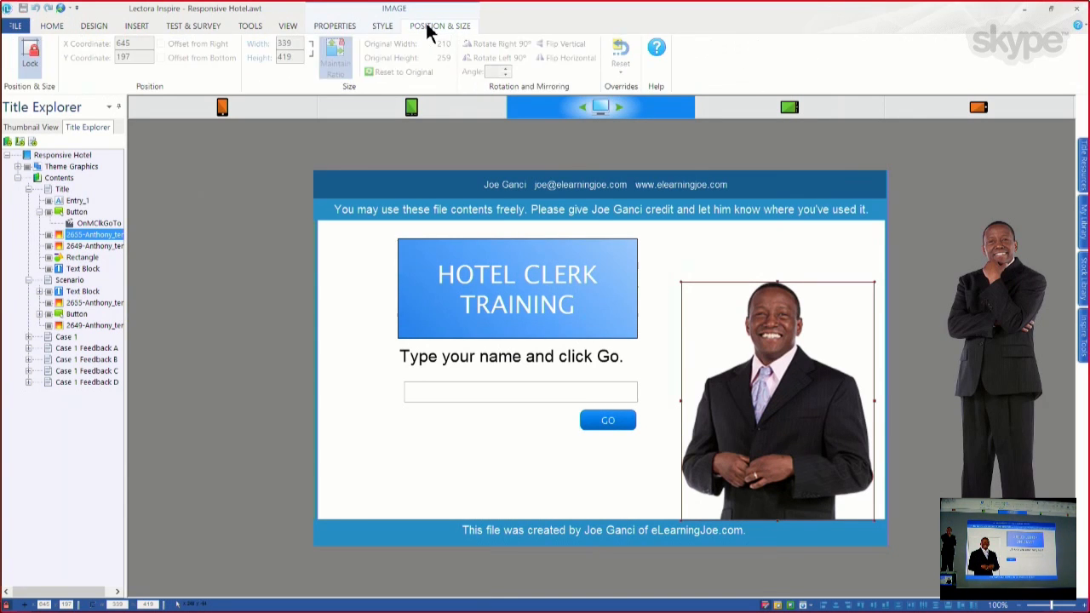